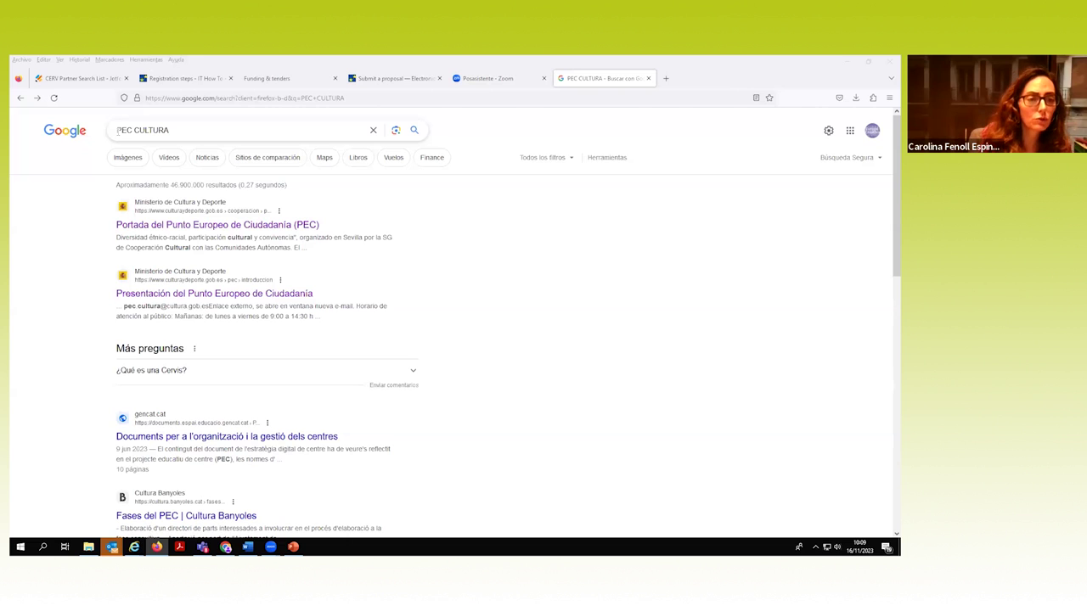
Open the Punto Europeo de Ciudadanía (PEC) homepage from the search results and go to its Programa CERV section
{"action": "left_click", "coordinate": [177, 225]}
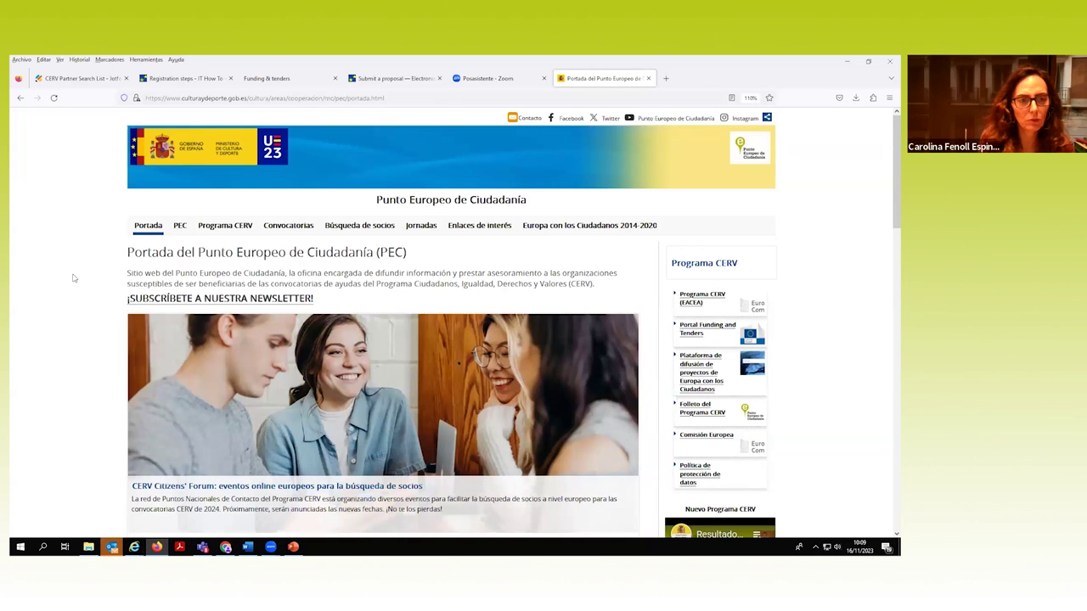
{"action": "scroll", "coordinate": [73, 277], "scroll_direction": "down", "scroll_amount": 1}
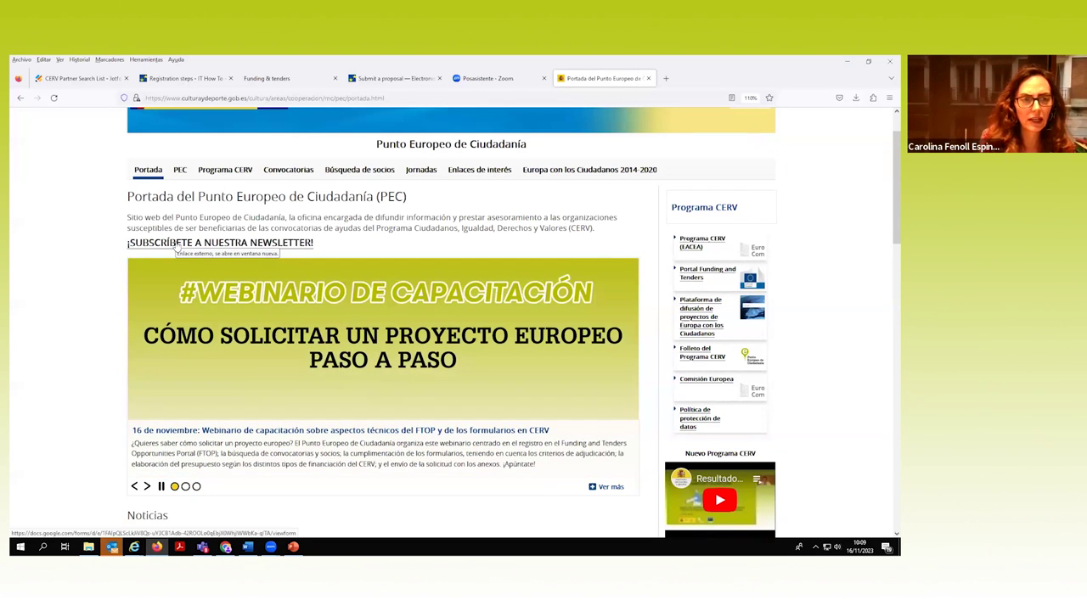
{"action": "left_click", "coordinate": [238, 172]}
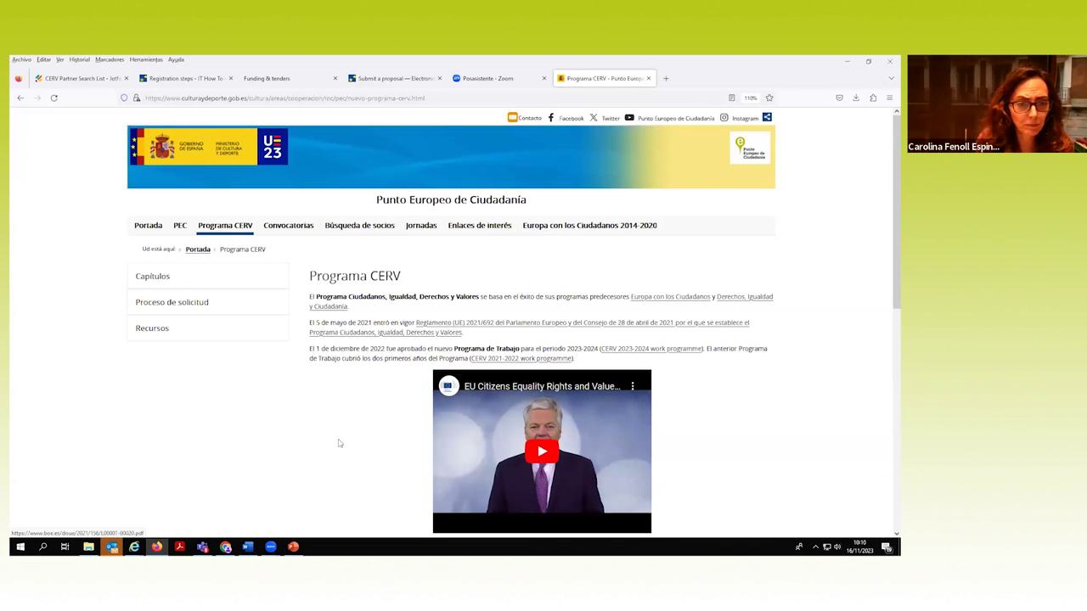
Open the Capítulos page of Programa CERV and review the programme's chapters from Valores de la Unión to Daphne
{"action": "left_click", "coordinate": [181, 304]}
{"action": "left_click", "coordinate": [170, 278]}
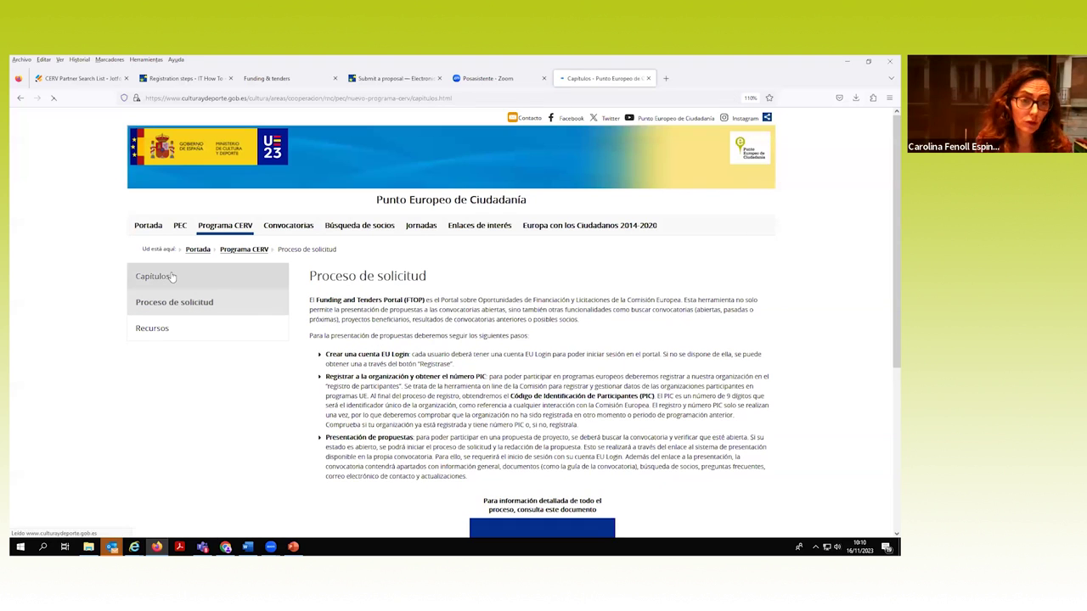
{"action": "scroll", "coordinate": [415, 323], "scroll_direction": "down", "scroll_amount": 3}
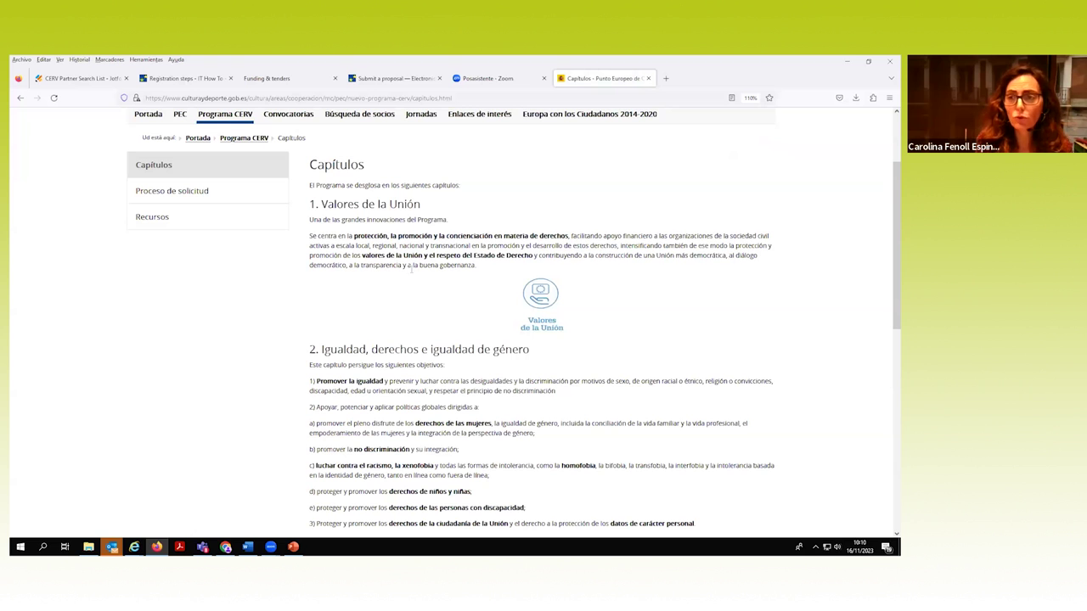
{"action": "scroll", "coordinate": [433, 387], "scroll_direction": "down", "scroll_amount": 1}
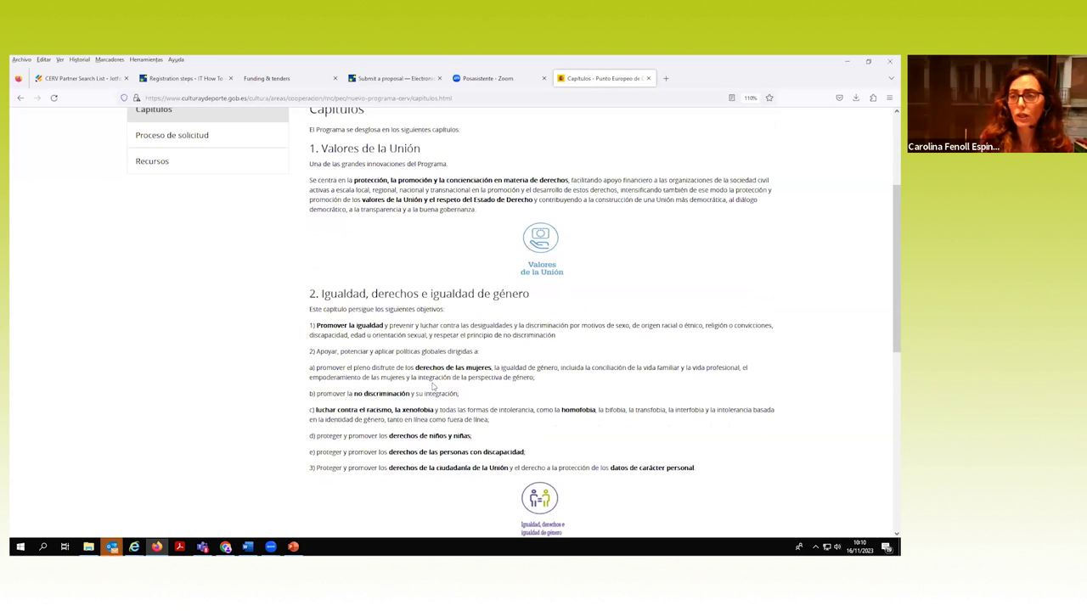
{"action": "scroll", "coordinate": [432, 386], "scroll_direction": "down", "scroll_amount": 1}
{"action": "scroll", "coordinate": [432, 387], "scroll_direction": "up", "scroll_amount": 3}
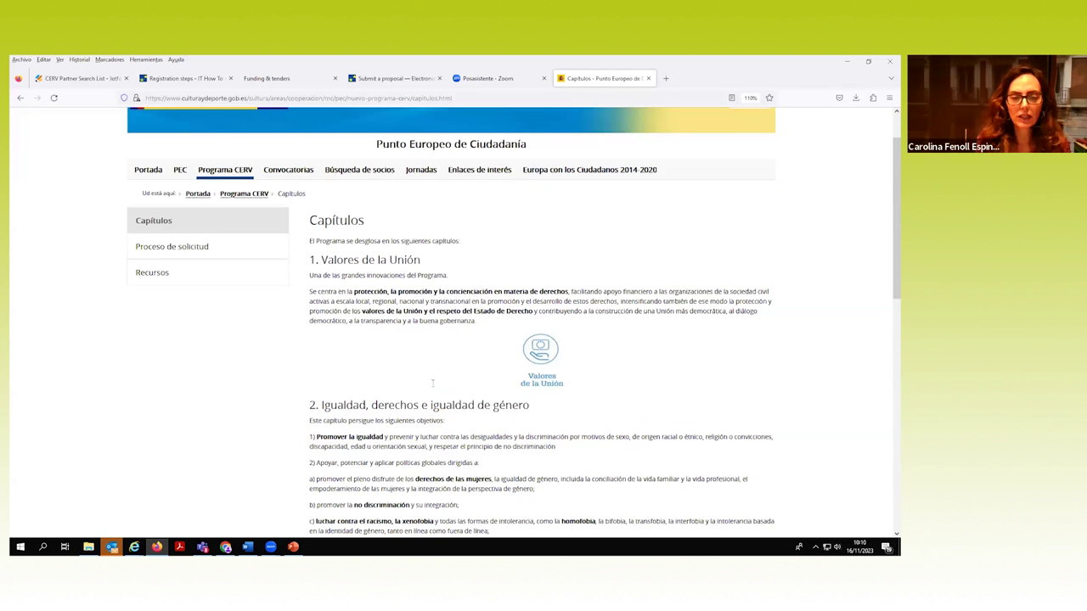
{"action": "scroll", "coordinate": [432, 386], "scroll_direction": "down", "scroll_amount": 2}
{"action": "scroll", "coordinate": [426, 386], "scroll_direction": "down", "scroll_amount": 3}
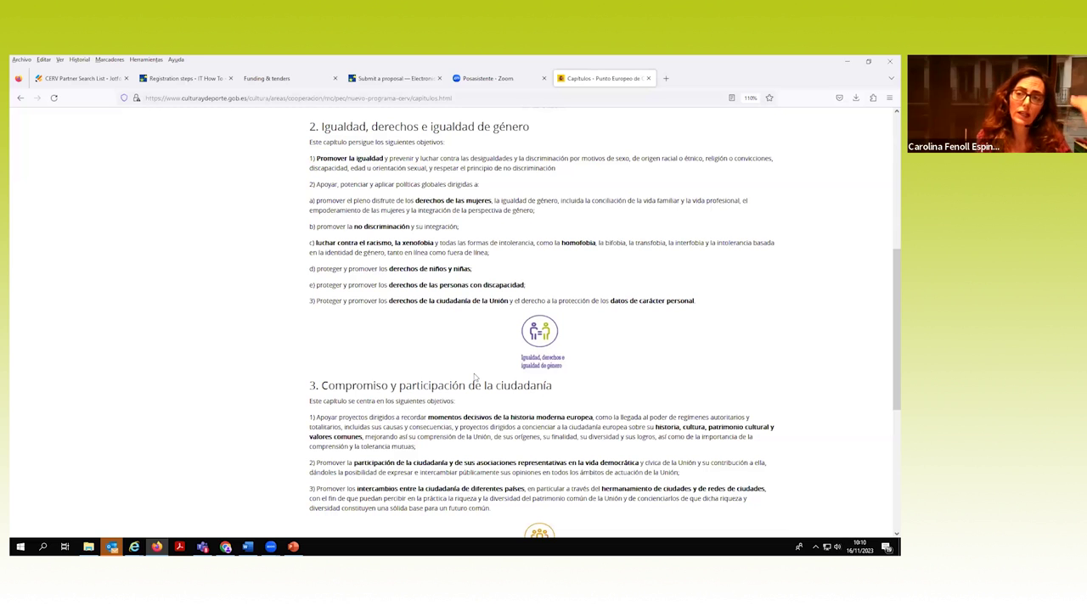
{"action": "scroll", "coordinate": [475, 377], "scroll_direction": "down", "scroll_amount": 1}
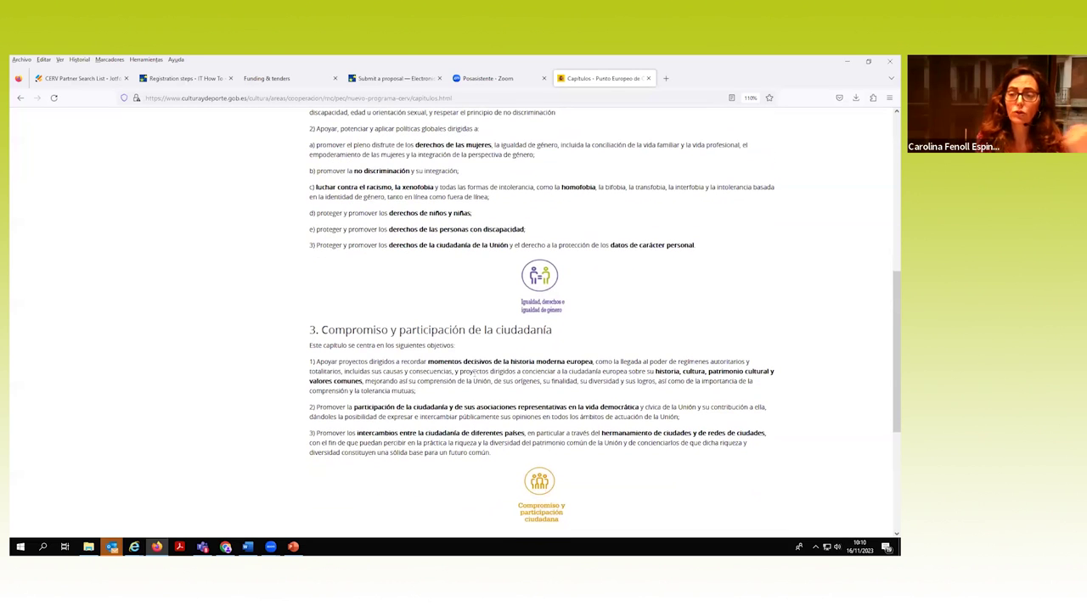
{"action": "scroll", "coordinate": [476, 377], "scroll_direction": "down", "scroll_amount": 3}
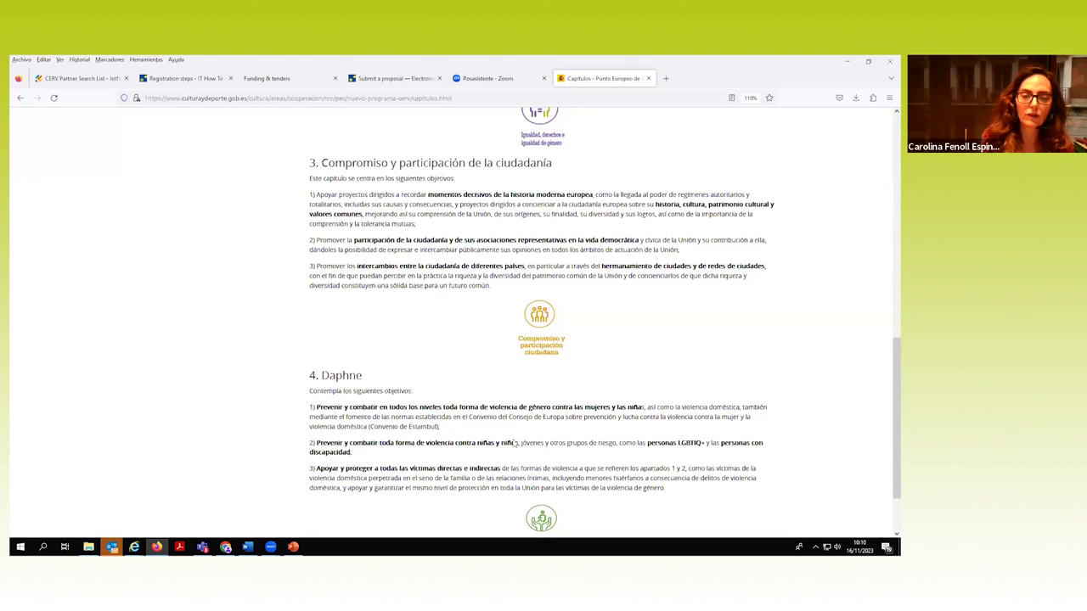
{"action": "scroll", "coordinate": [530, 410], "scroll_direction": "up", "scroll_amount": 2}
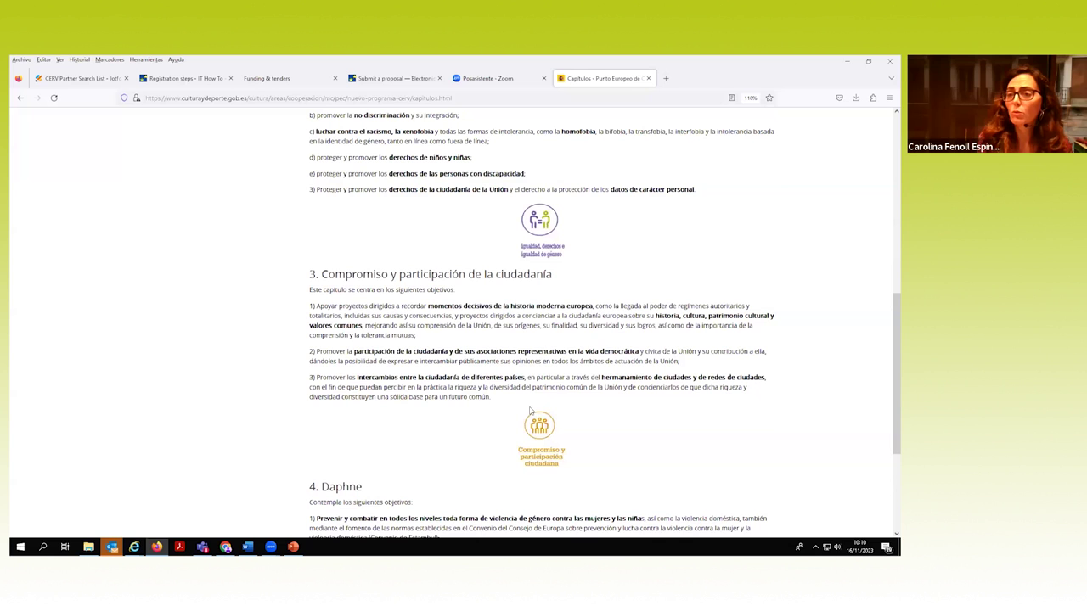
{"action": "scroll", "coordinate": [529, 411], "scroll_direction": "up", "scroll_amount": 8}
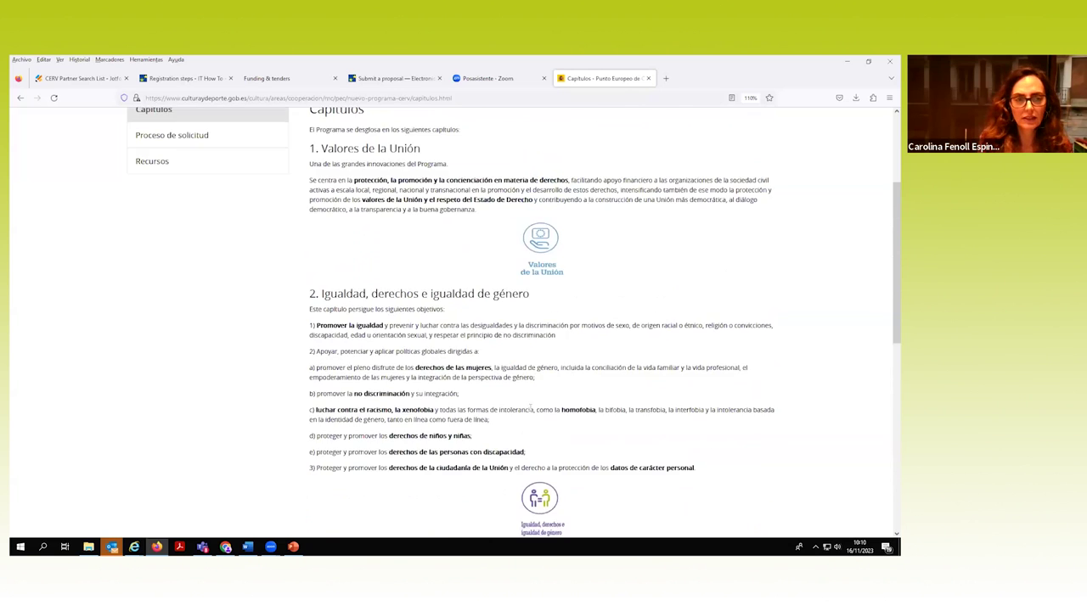
Open the Proceso de solicitud page and review the application steps, the guide document and the Enlaces de interés
{"action": "left_click", "coordinate": [178, 314]}
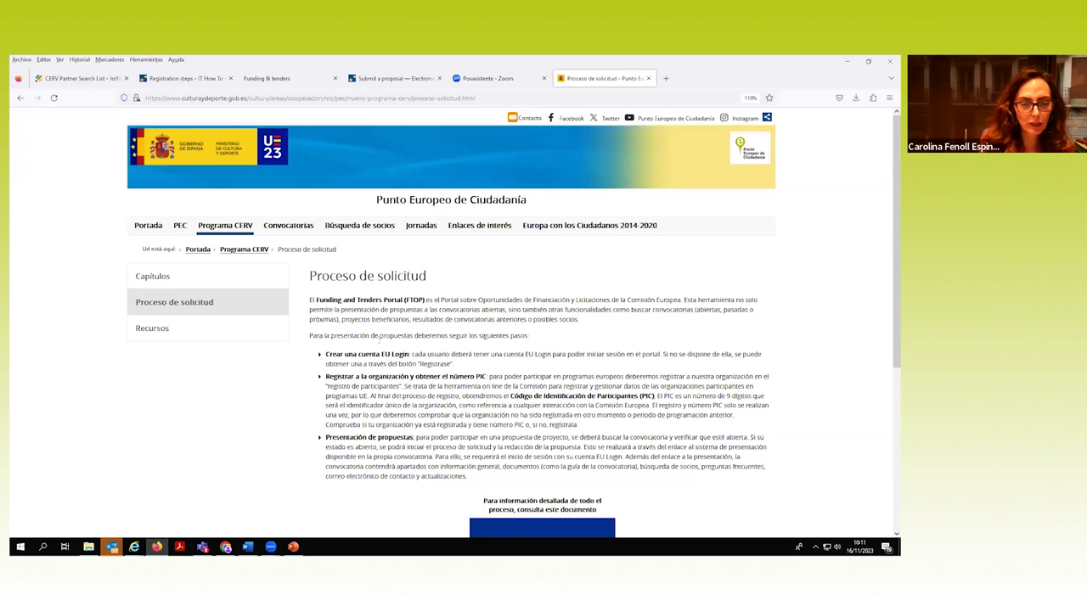
{"action": "scroll", "coordinate": [397, 371], "scroll_direction": "down", "scroll_amount": 1}
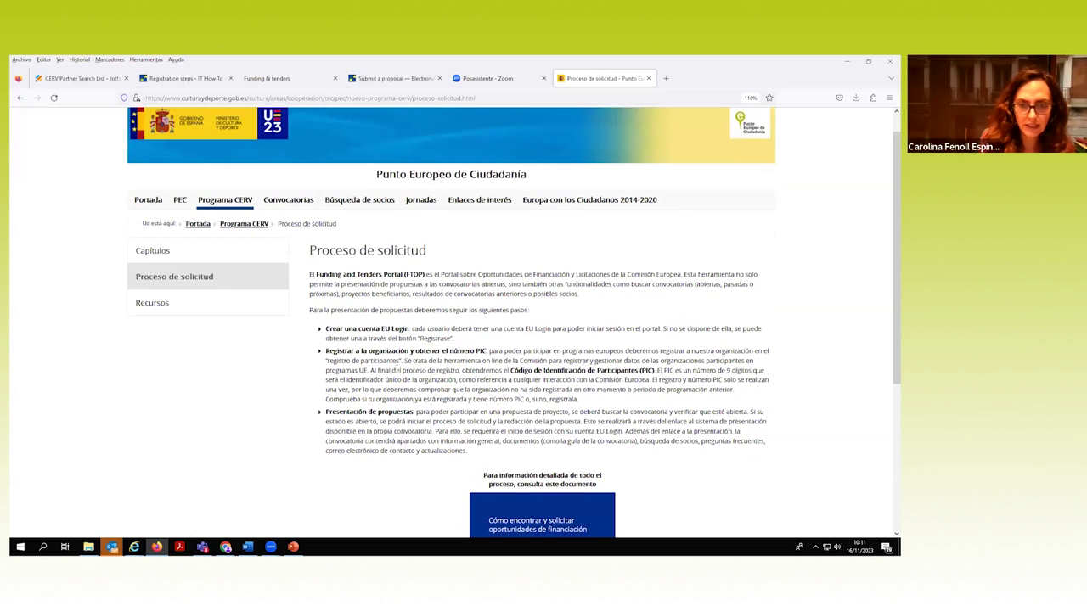
{"action": "scroll", "coordinate": [397, 371], "scroll_direction": "down", "scroll_amount": 3}
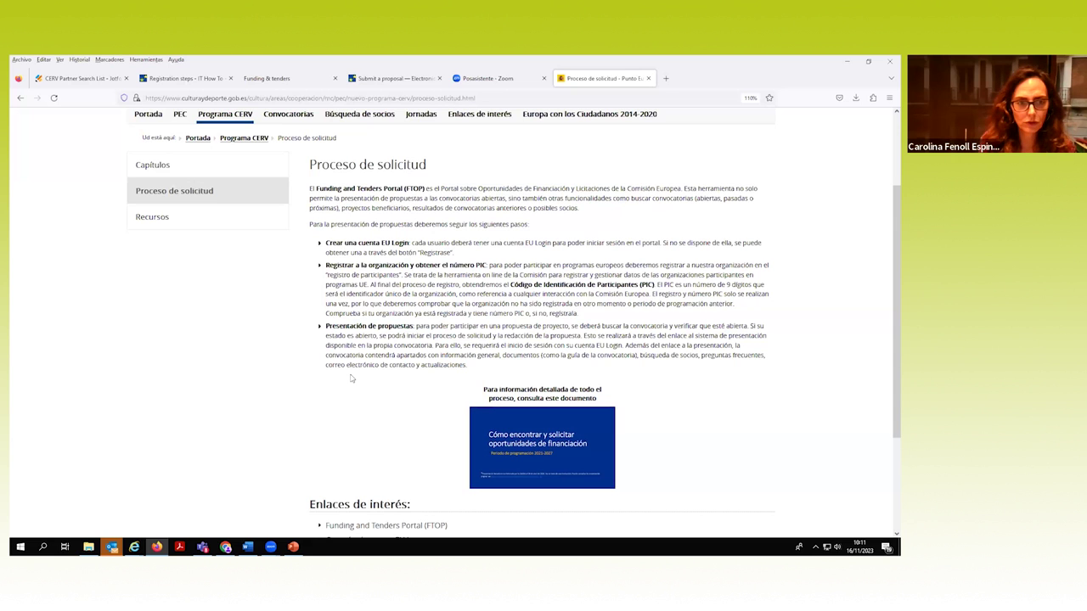
{"action": "scroll", "coordinate": [351, 379], "scroll_direction": "down", "scroll_amount": 1}
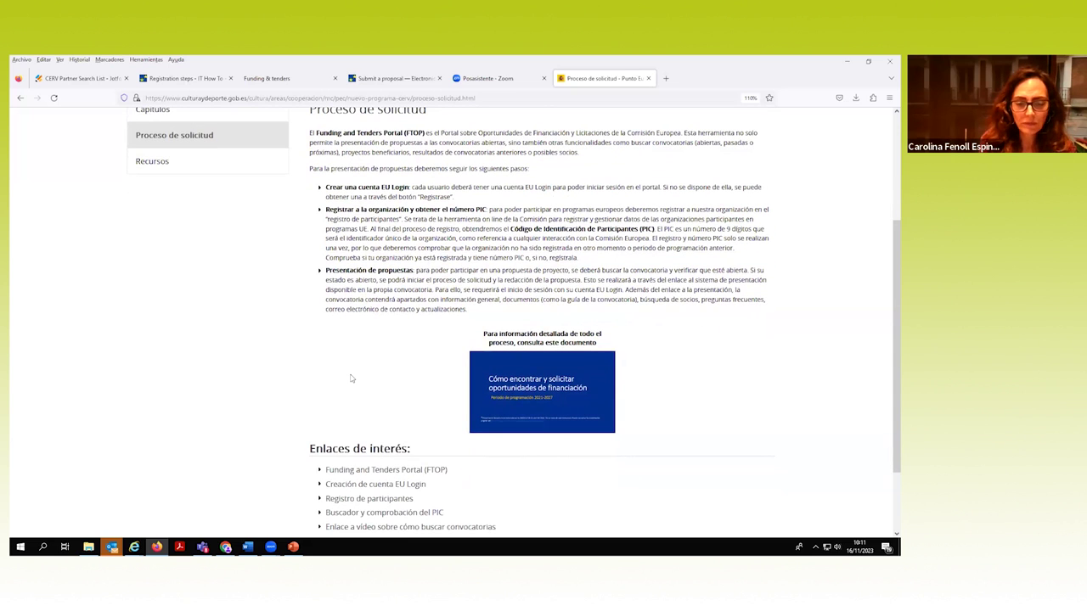
{"action": "scroll", "coordinate": [351, 378], "scroll_direction": "down", "scroll_amount": 1}
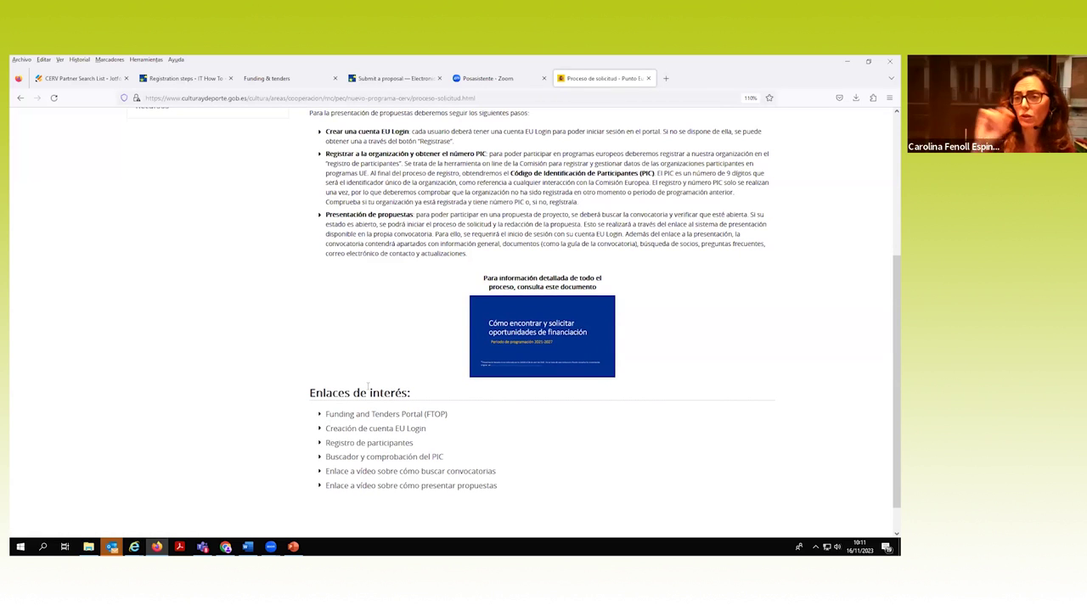
{"action": "scroll", "coordinate": [368, 387], "scroll_direction": "up", "scroll_amount": 4}
Visit the Recursos section, and open the Convocatorias page to examine the 2024 calls by chapter
{"action": "left_click", "coordinate": [149, 330]}
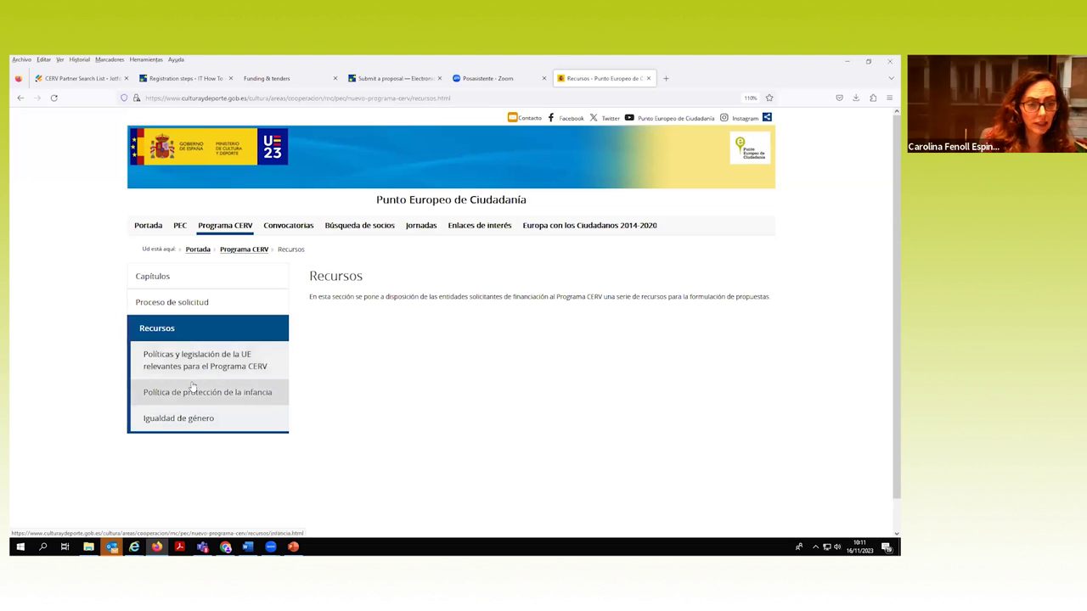
{"action": "left_click", "coordinate": [288, 228]}
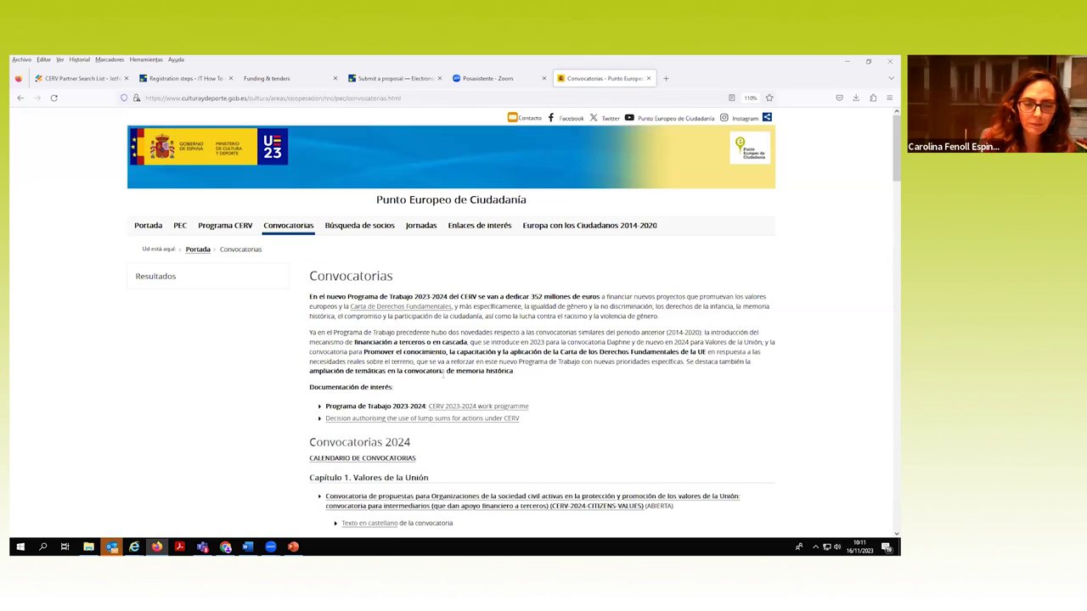
{"action": "scroll", "coordinate": [442, 374], "scroll_direction": "down", "scroll_amount": 3}
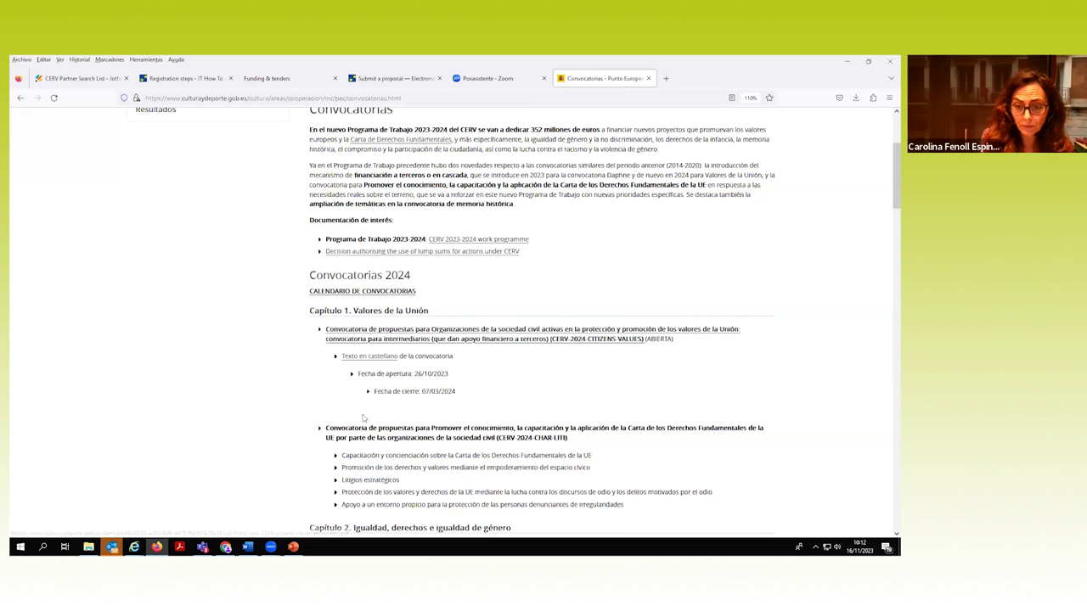
{"action": "scroll", "coordinate": [345, 327], "scroll_direction": "down", "scroll_amount": 2}
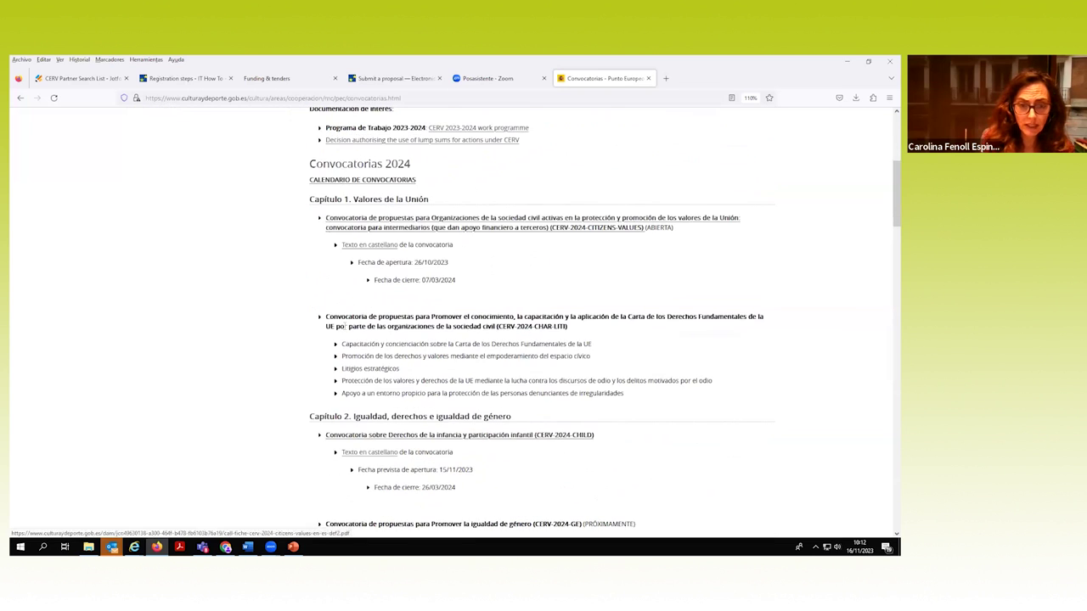
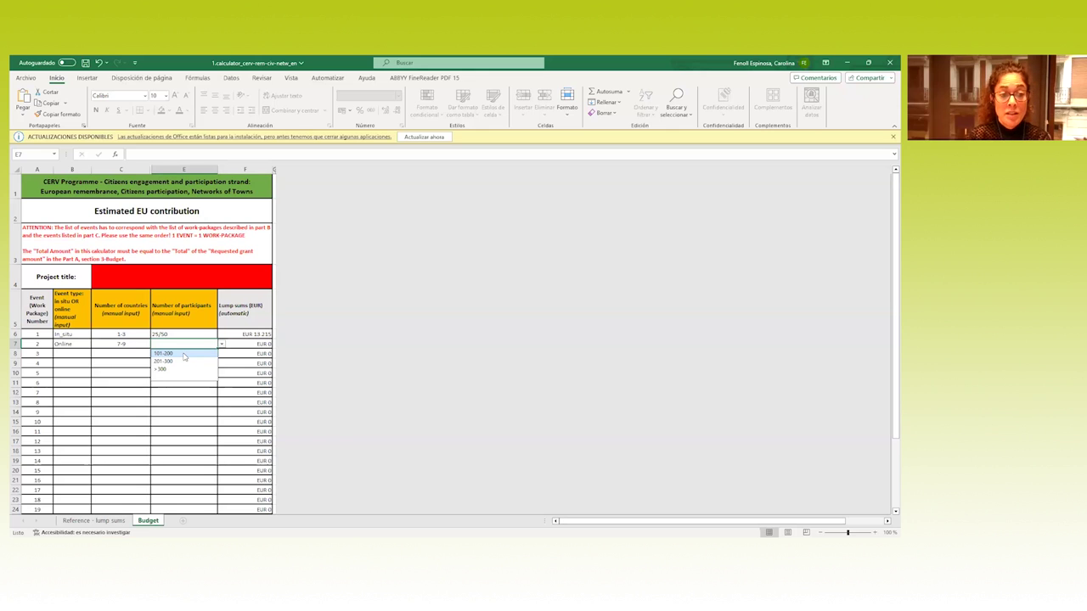
Set the number of participants for event 2 to 101-200 and check the lump sums and total amount
{"action": "left_click", "coordinate": [183, 353]}
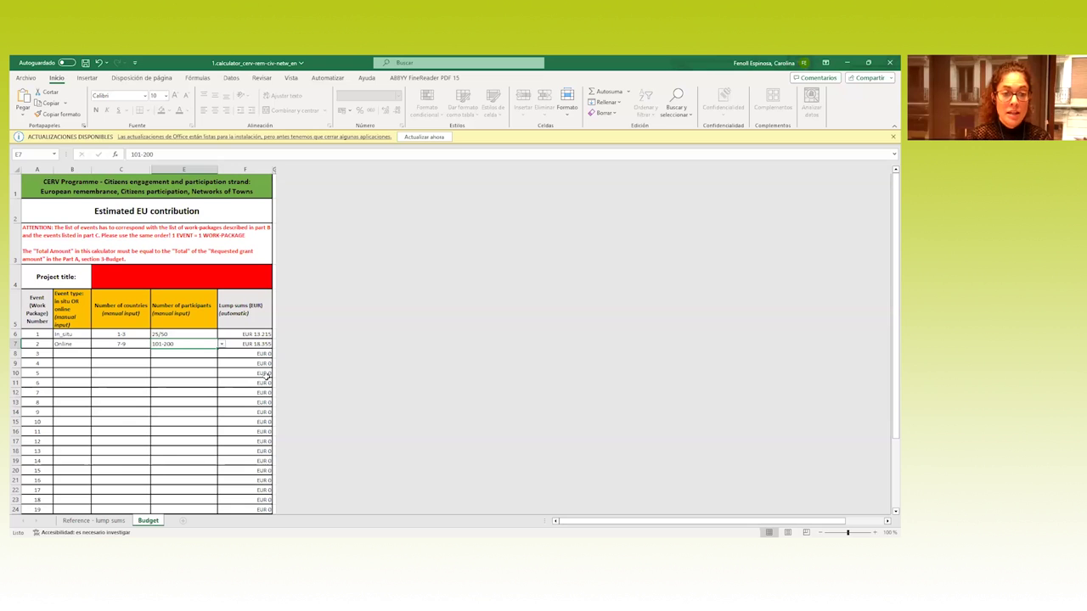
{"action": "scroll", "coordinate": [266, 374], "scroll_direction": "up", "scroll_amount": 3}
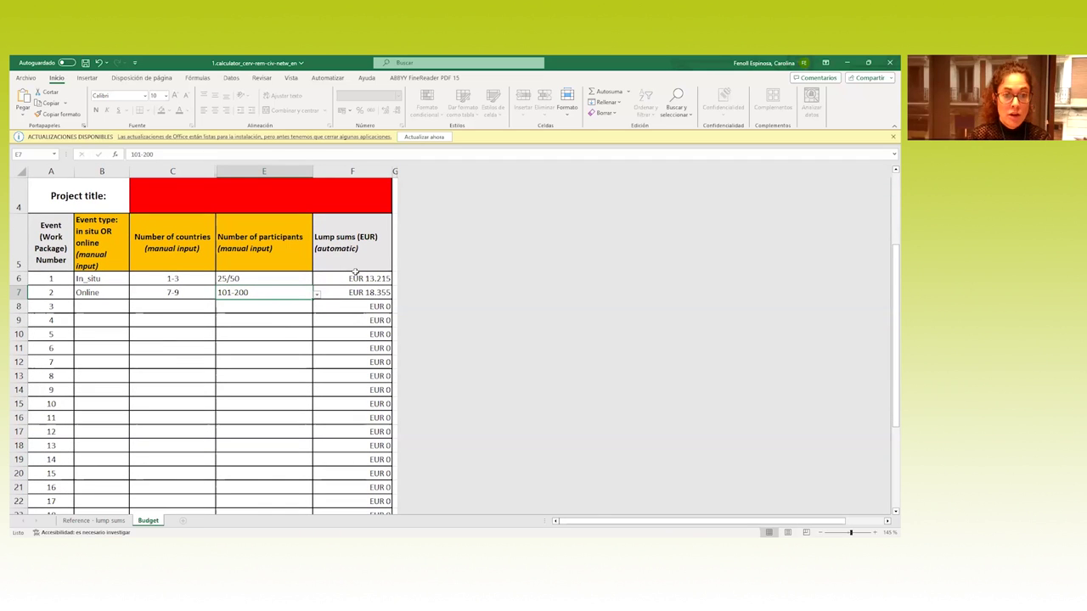
{"action": "scroll", "coordinate": [357, 374], "scroll_direction": "down", "scroll_amount": 5}
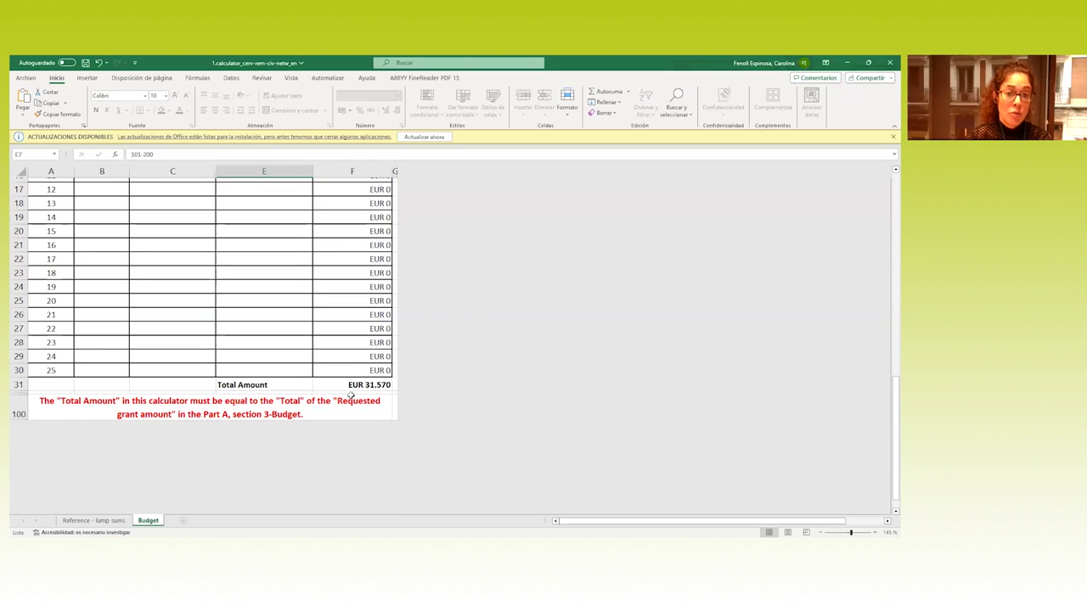
{"action": "scroll", "coordinate": [337, 388], "scroll_direction": "up", "scroll_amount": 4}
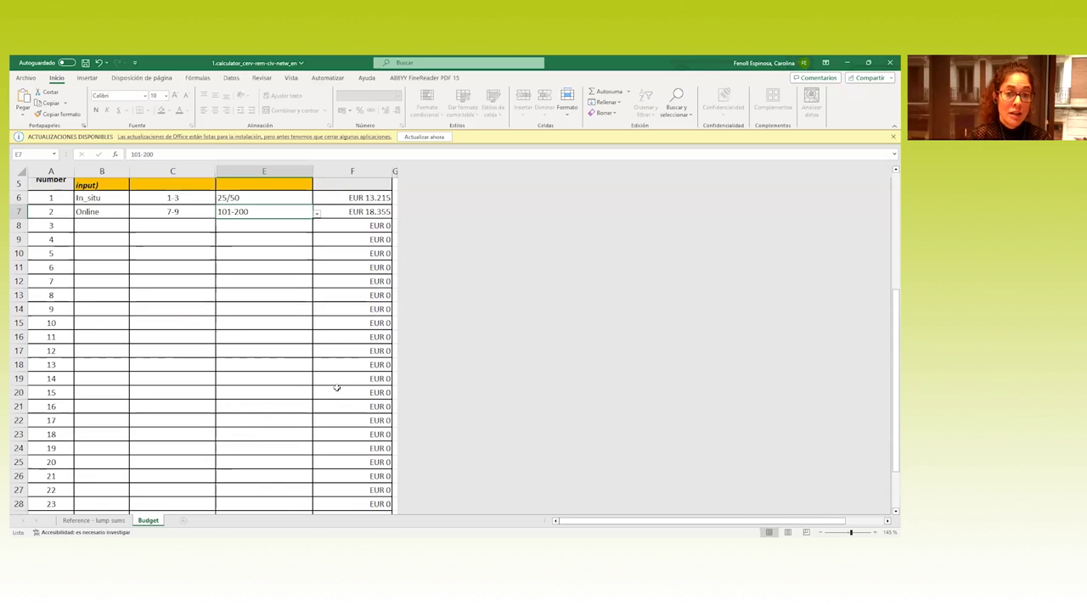
{"action": "scroll", "coordinate": [348, 368], "scroll_direction": "up", "scroll_amount": 1}
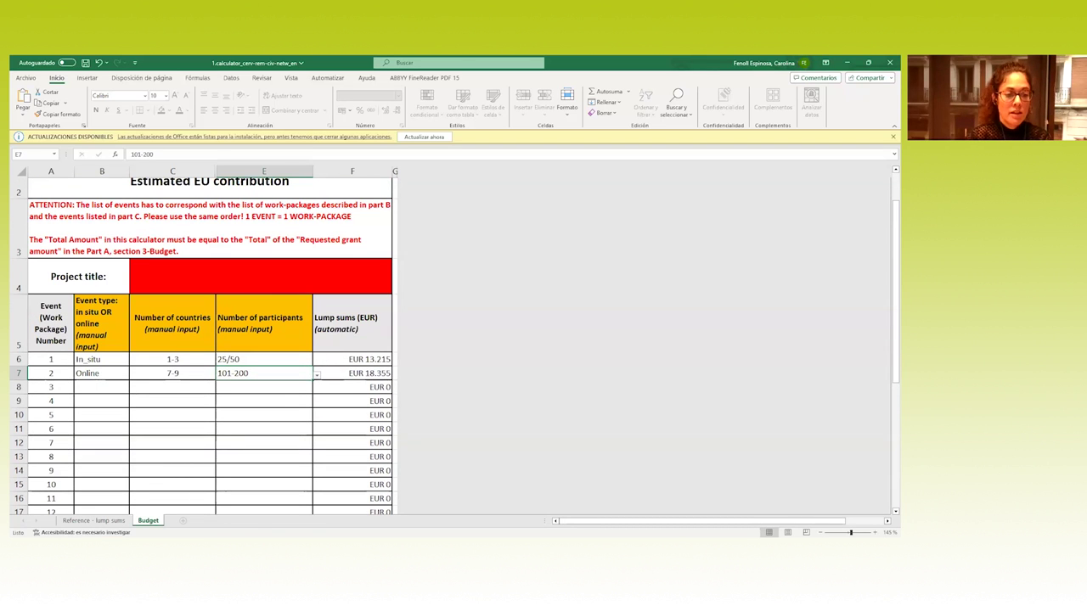
Switch to the 2.calculator_cerv-towntt_en_COMM workbook and set the number of international participants for event 1 to 101/115
{"action": "key", "text": "alt+Tab"}
{"action": "key", "text": "alt+Tab"}
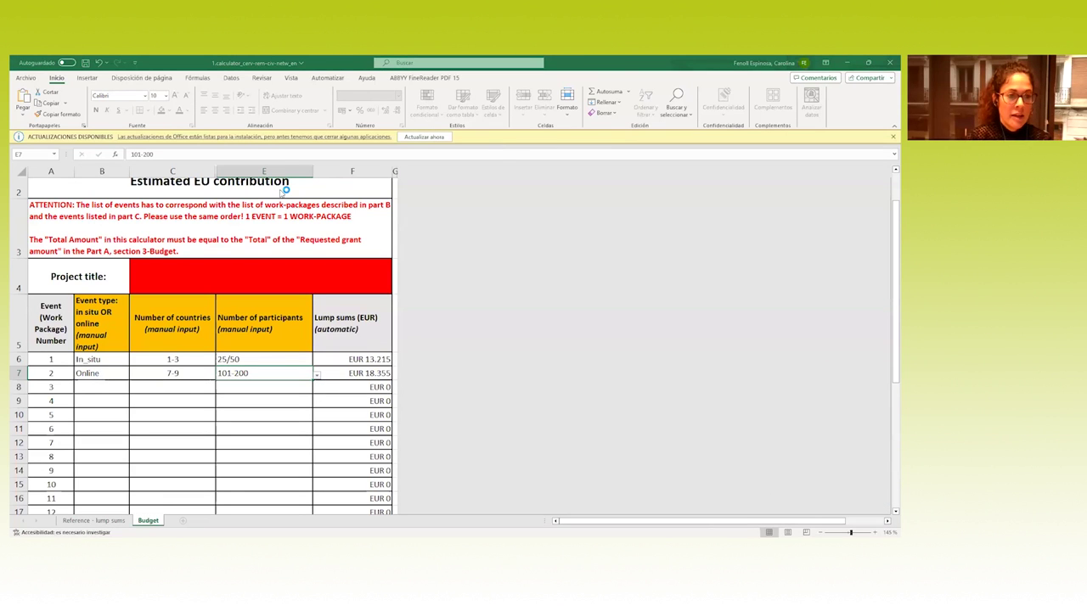
{"action": "key", "text": "alt+Tab"}
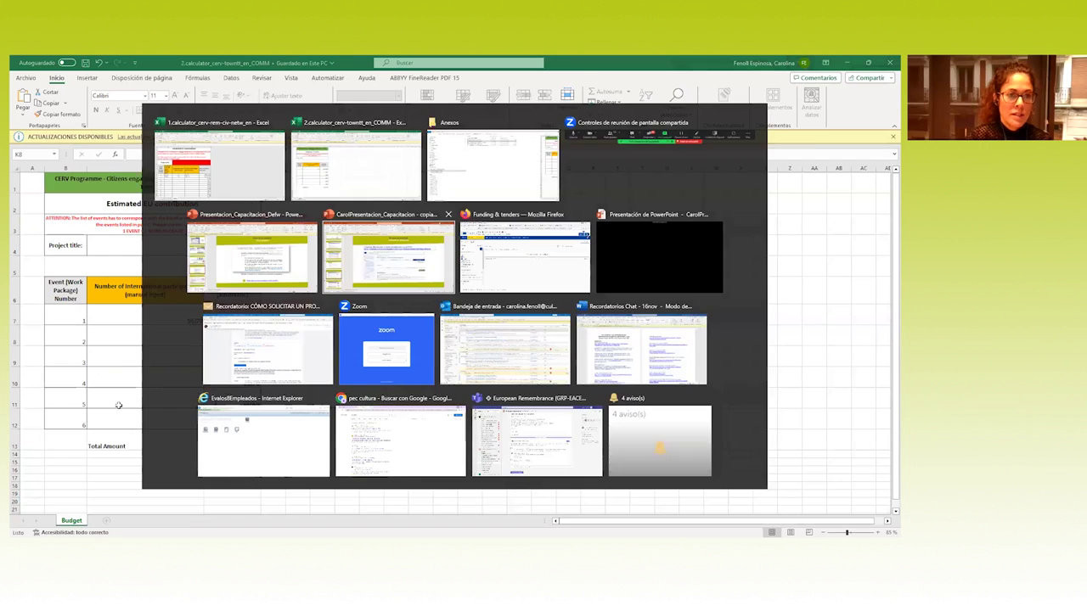
{"action": "scroll", "coordinate": [239, 364], "scroll_direction": "up", "scroll_amount": 3}
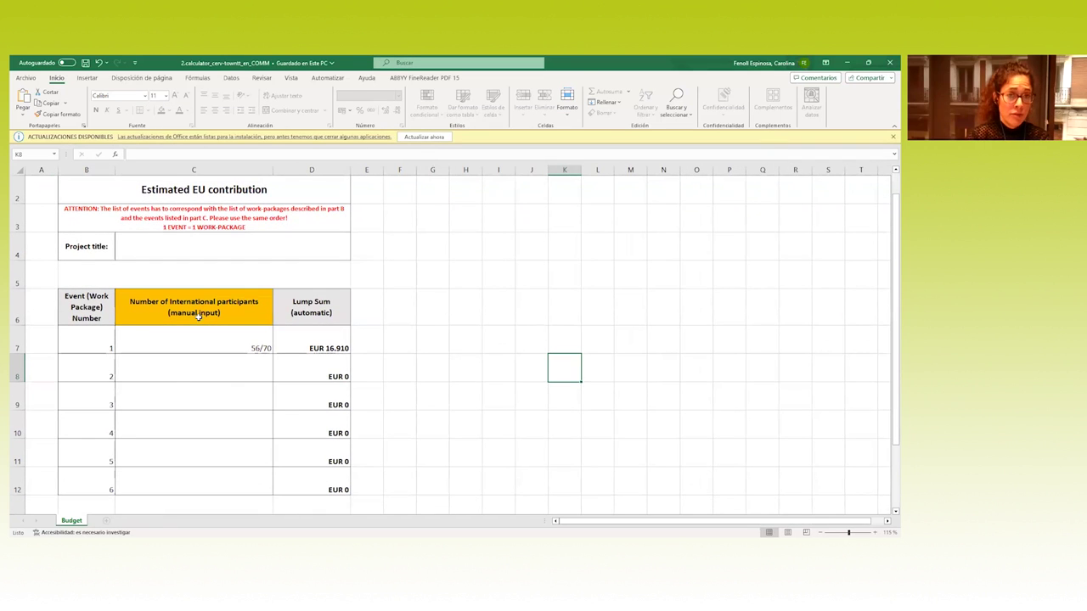
{"action": "left_click", "coordinate": [255, 348]}
{"action": "left_click", "coordinate": [276, 351]}
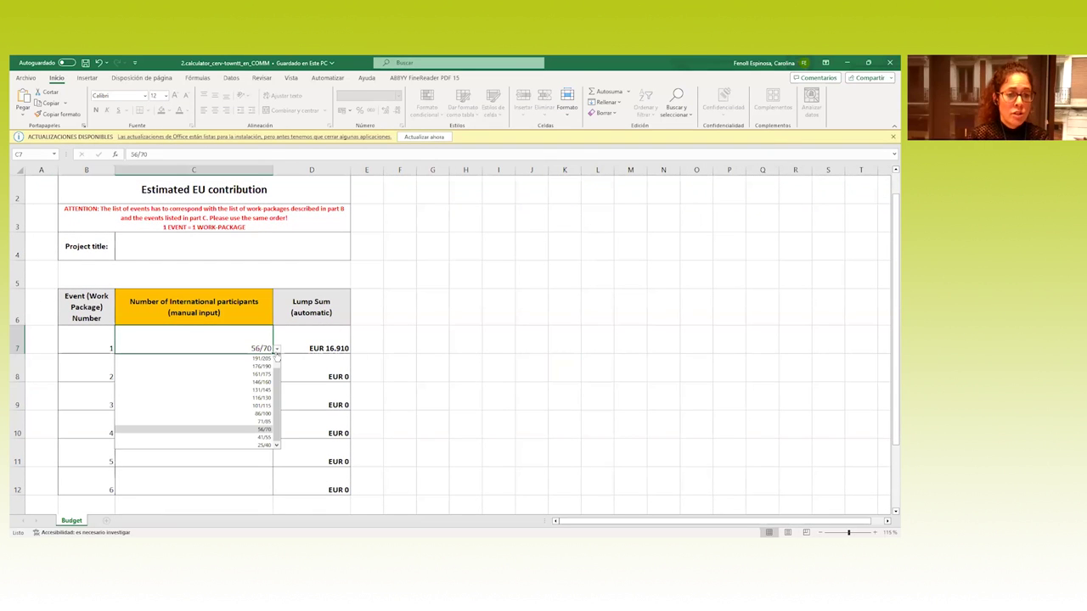
{"action": "left_click", "coordinate": [227, 407]}
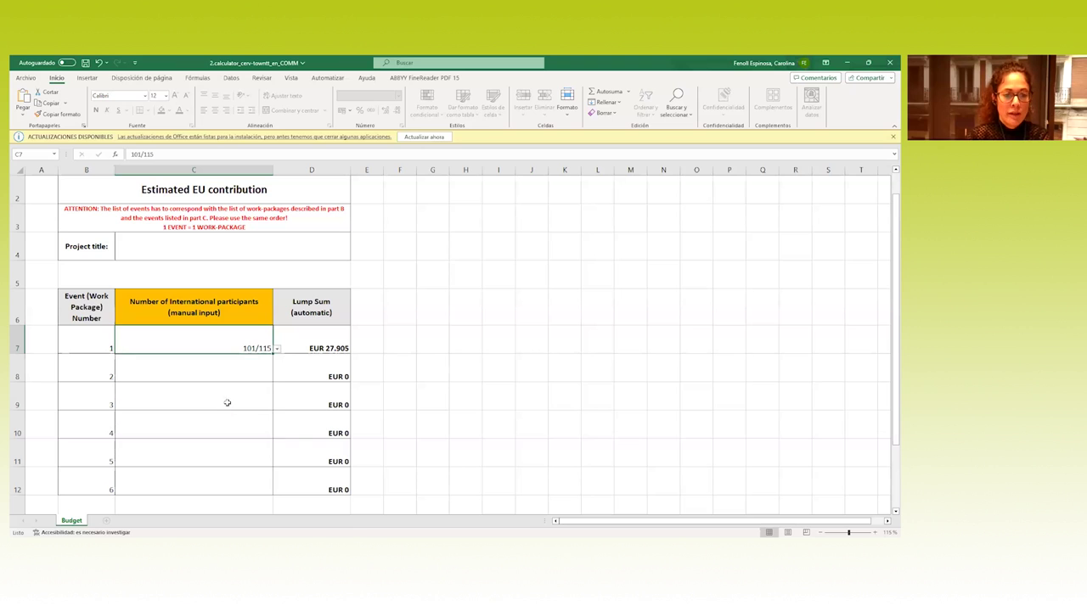
Check the event 1 lump sum and the total amount, and close the workbook without saving the changes
{"action": "left_click", "coordinate": [338, 335]}
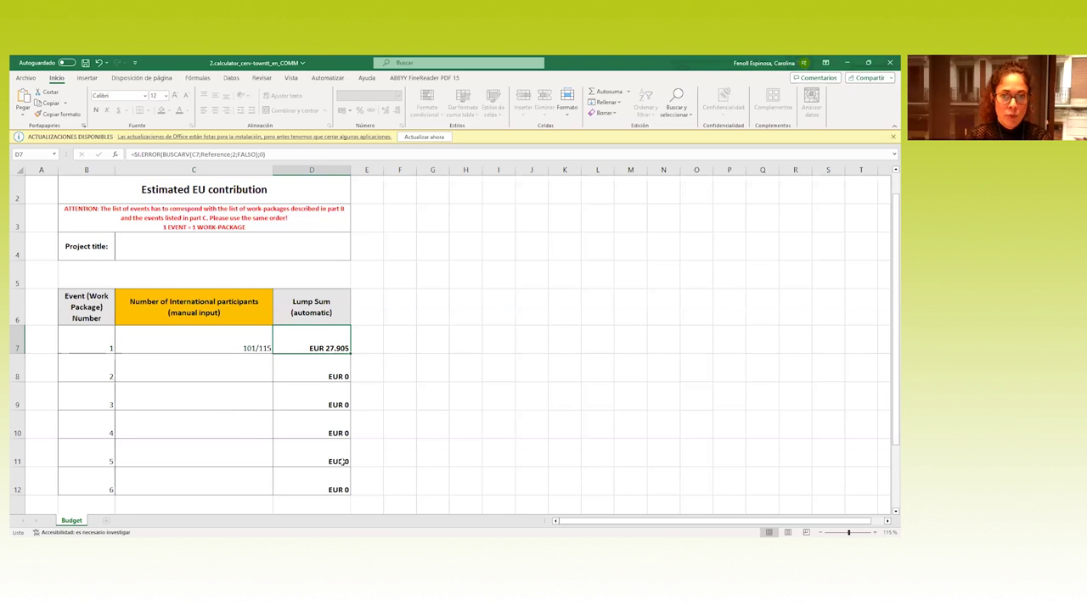
{"action": "scroll", "coordinate": [340, 462], "scroll_direction": "down", "scroll_amount": 1}
{"action": "scroll", "coordinate": [340, 459], "scroll_direction": "up", "scroll_amount": 1}
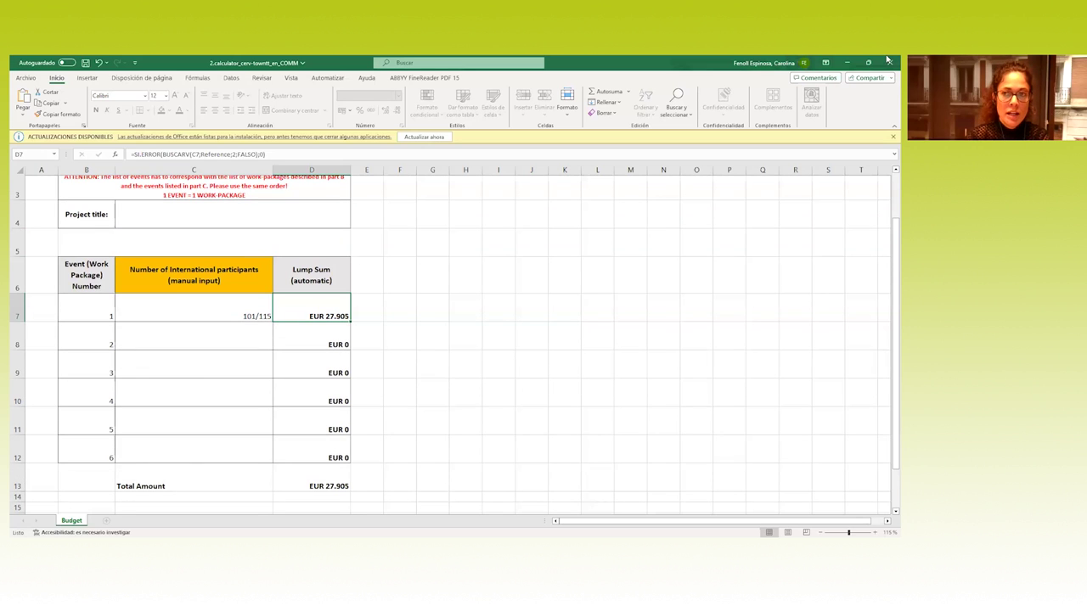
{"action": "left_click", "coordinate": [888, 63]}
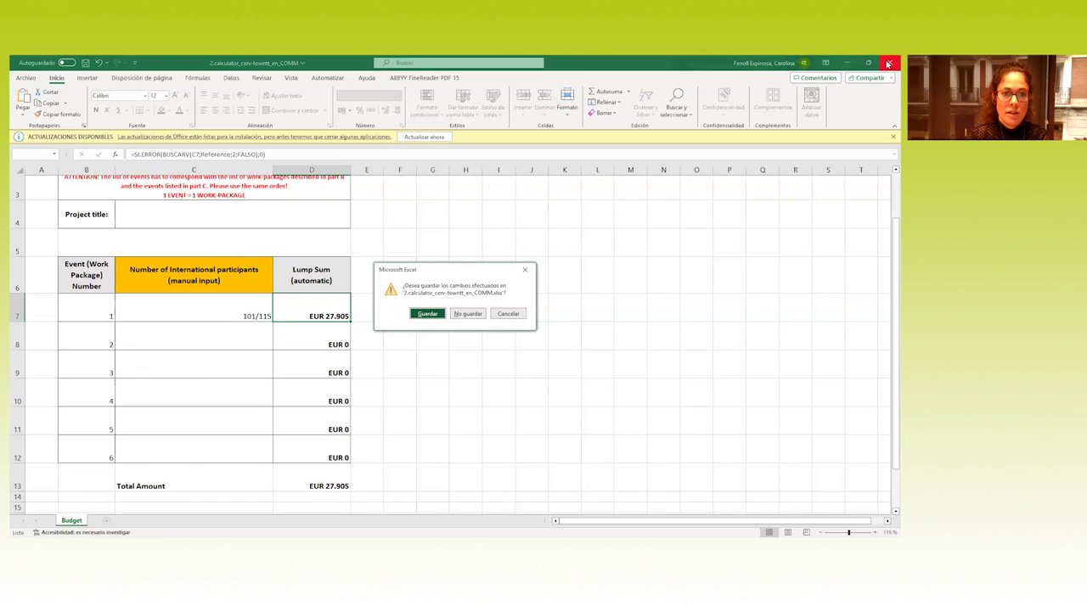
{"action": "left_click", "coordinate": [467, 313]}
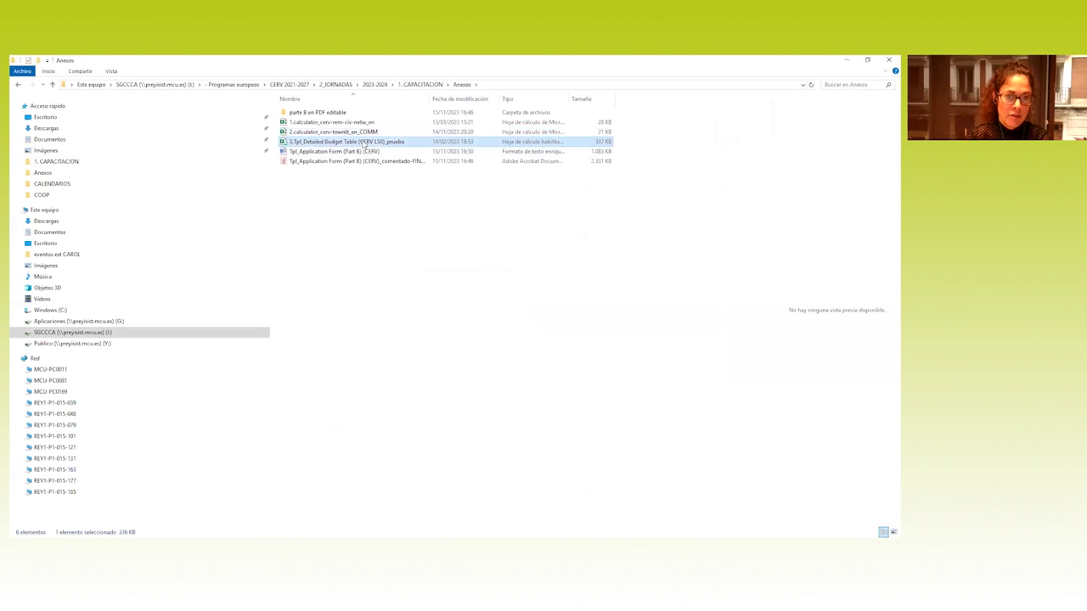
Open the 3.Tpl_Detailed Budget Table (CERV LSII)_prueba workbook and review its Instructions sheet through to the call values block
{"action": "key", "text": "Return"}
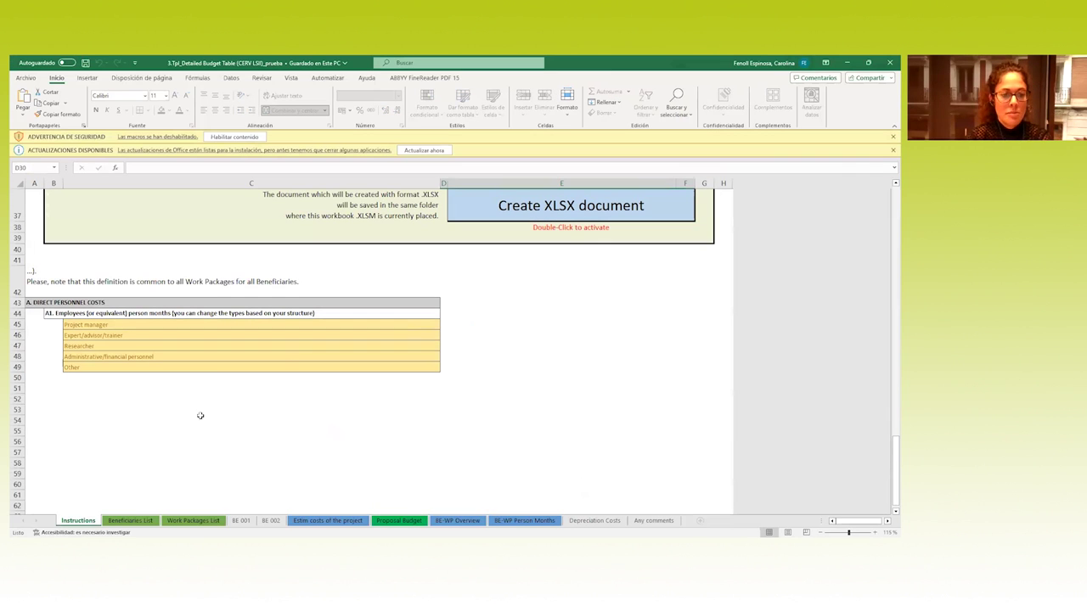
{"action": "scroll", "coordinate": [128, 433], "scroll_direction": "up", "scroll_amount": 8}
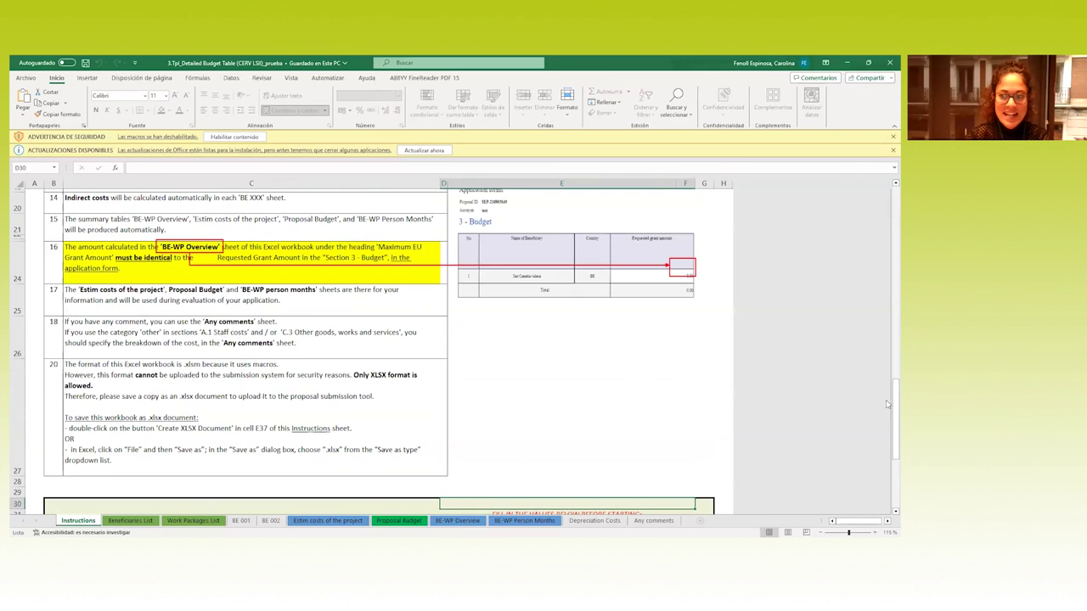
{"action": "scroll", "coordinate": [887, 291], "scroll_direction": "up", "scroll_amount": 5}
{"action": "scroll", "coordinate": [344, 405], "scroll_direction": "down", "scroll_amount": 10}
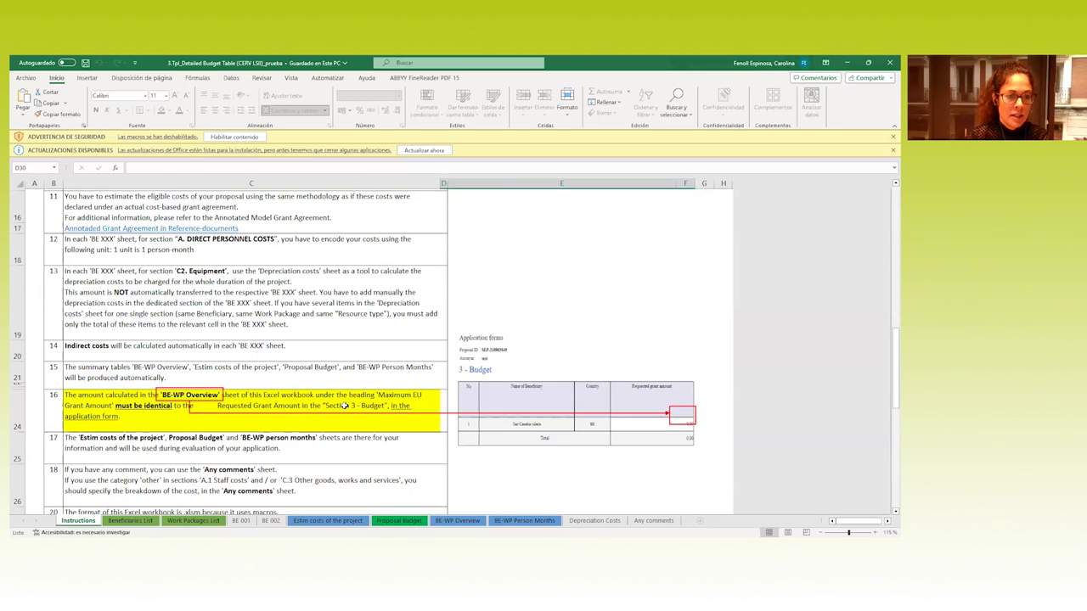
{"action": "scroll", "coordinate": [344, 405], "scroll_direction": "down", "scroll_amount": 8}
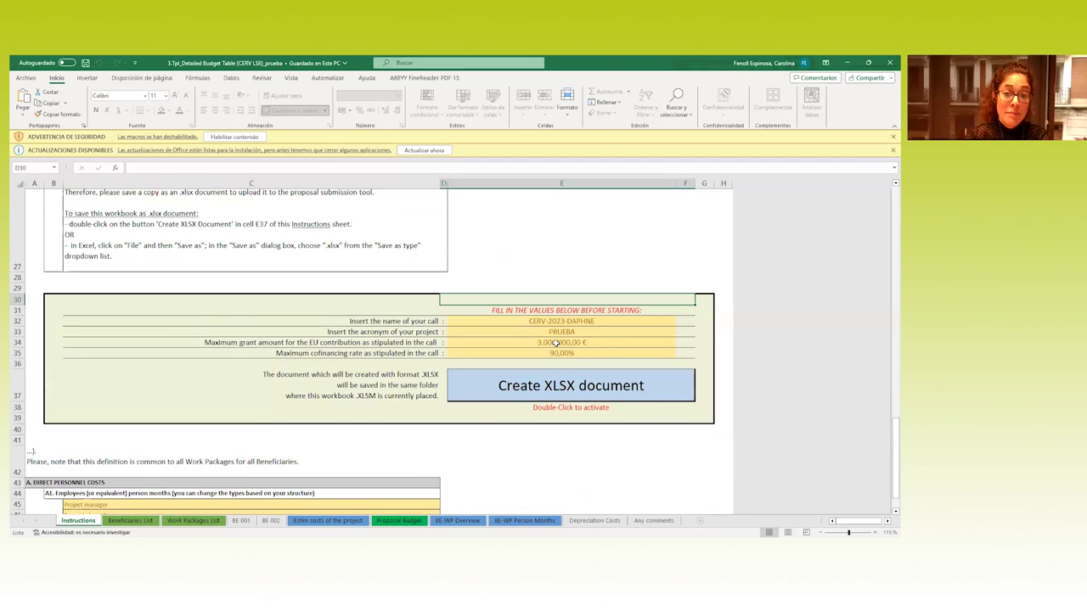
Examine the maximum grant amount, project acronym and maximum cofinancing rate fields in the Instructions sheet
{"action": "left_click", "coordinate": [501, 344]}
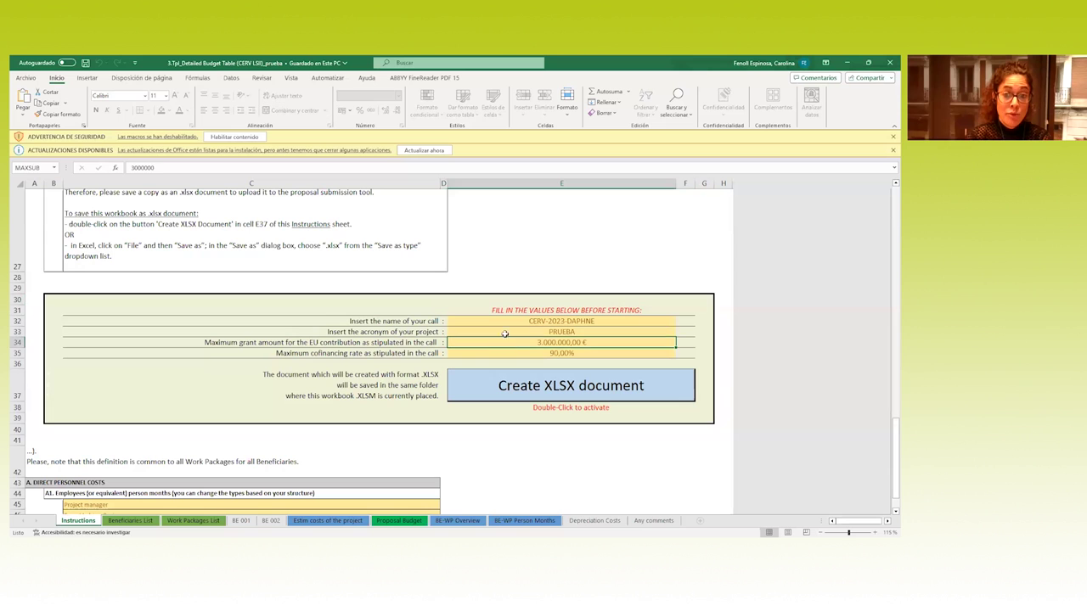
{"action": "left_click", "coordinate": [504, 333]}
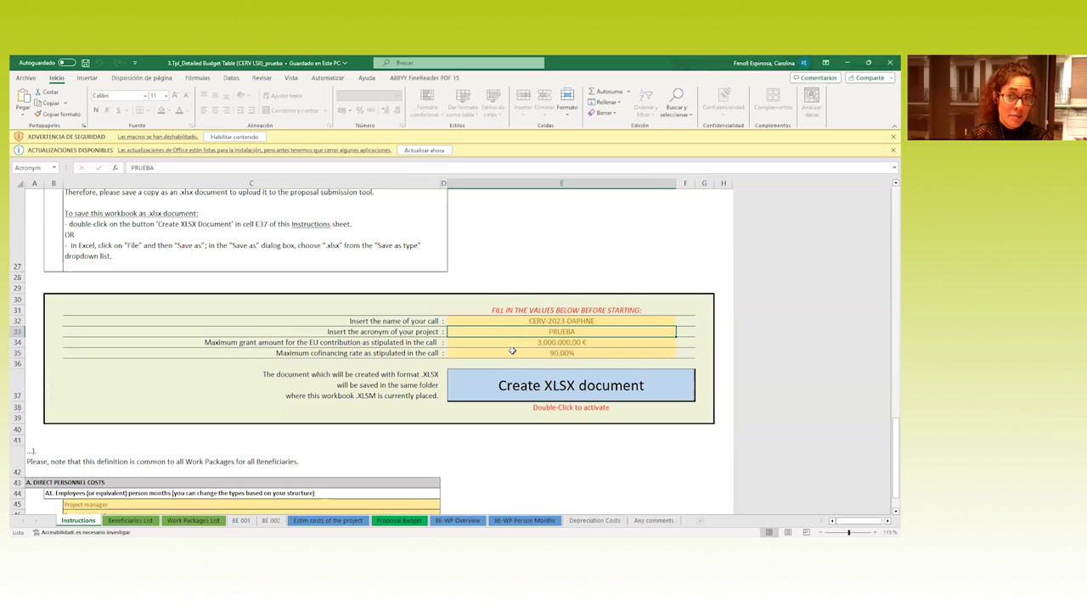
{"action": "left_click", "coordinate": [573, 355]}
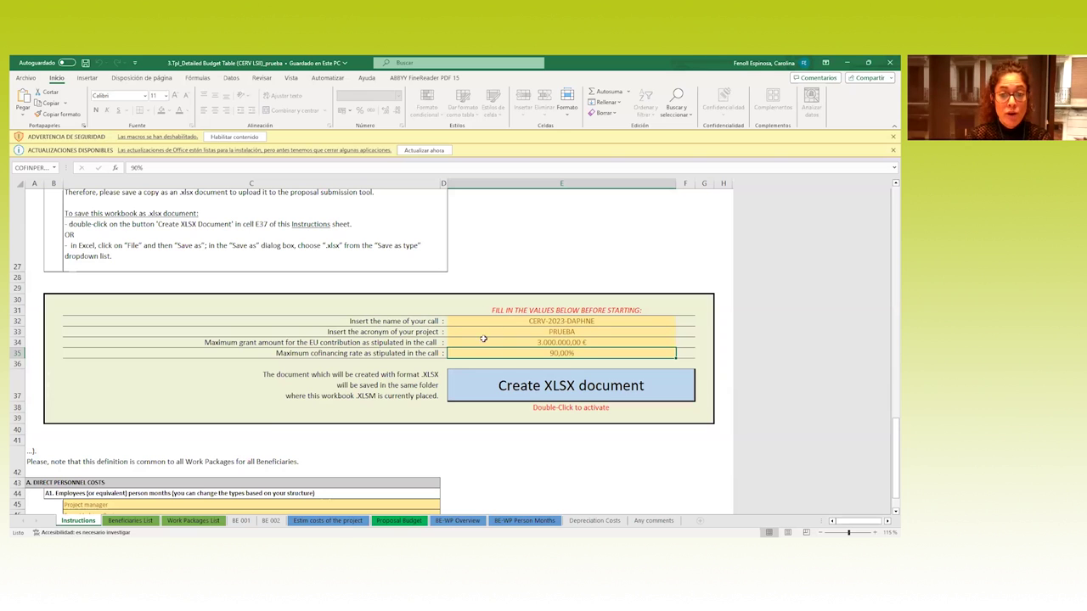
Try to add a beneficiary in the Beneficiaries List sheet
{"action": "left_click", "coordinate": [129, 521]}
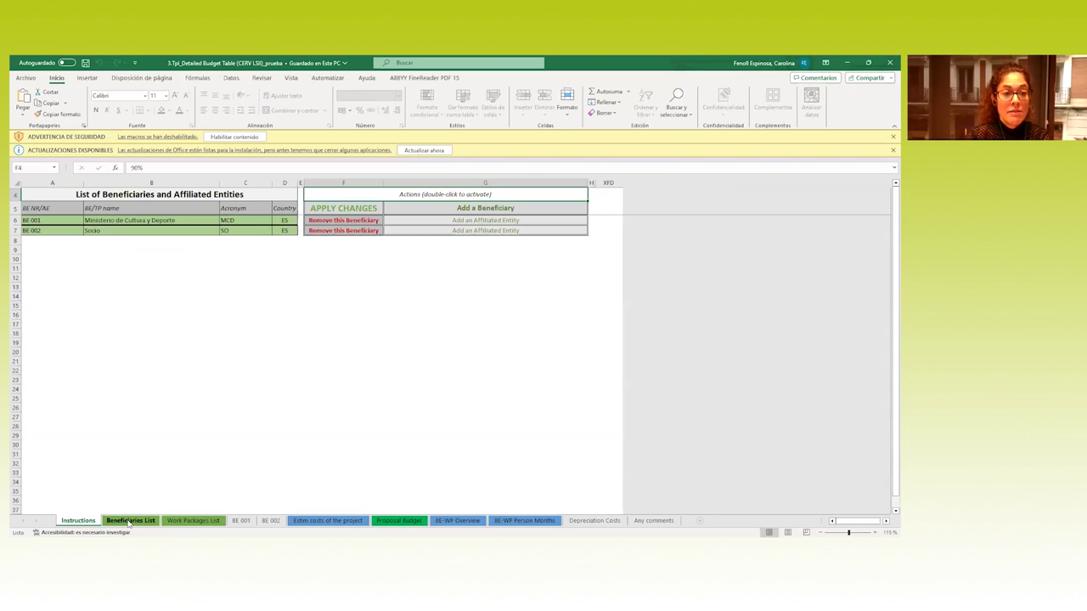
{"action": "double_click", "coordinate": [480, 210]}
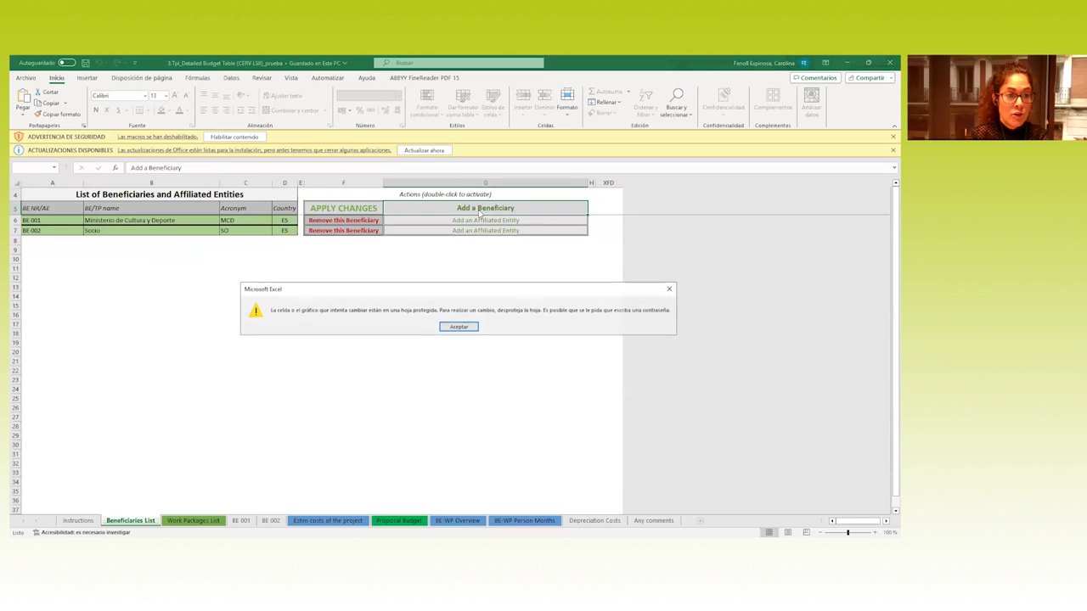
{"action": "left_click", "coordinate": [459, 327]}
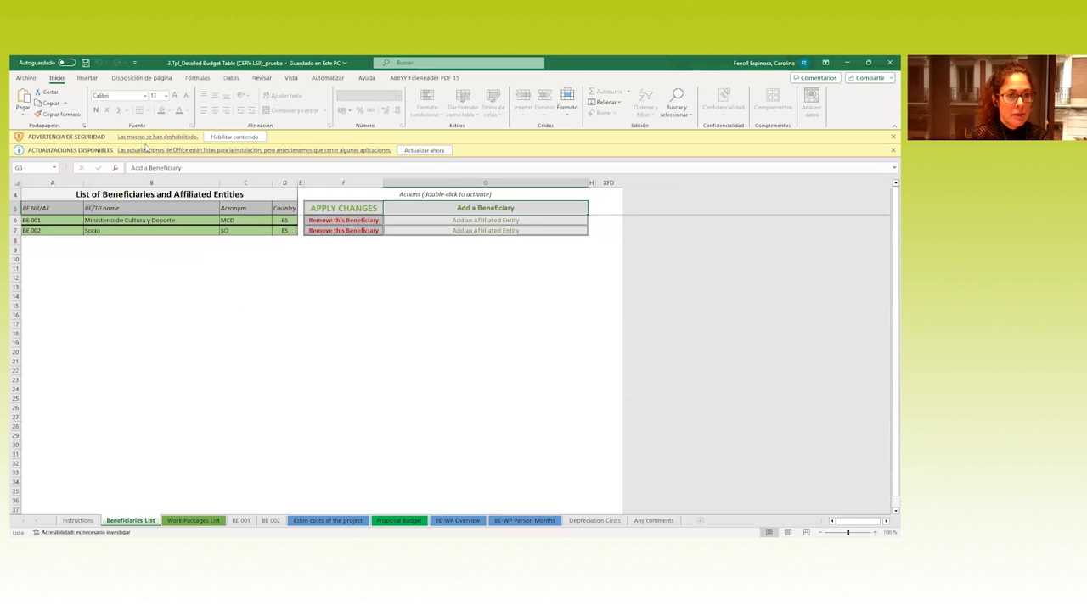
Enable the workbook's macros and add a new beneficiary row in the Beneficiaries List sheet
{"action": "left_click", "coordinate": [245, 140]}
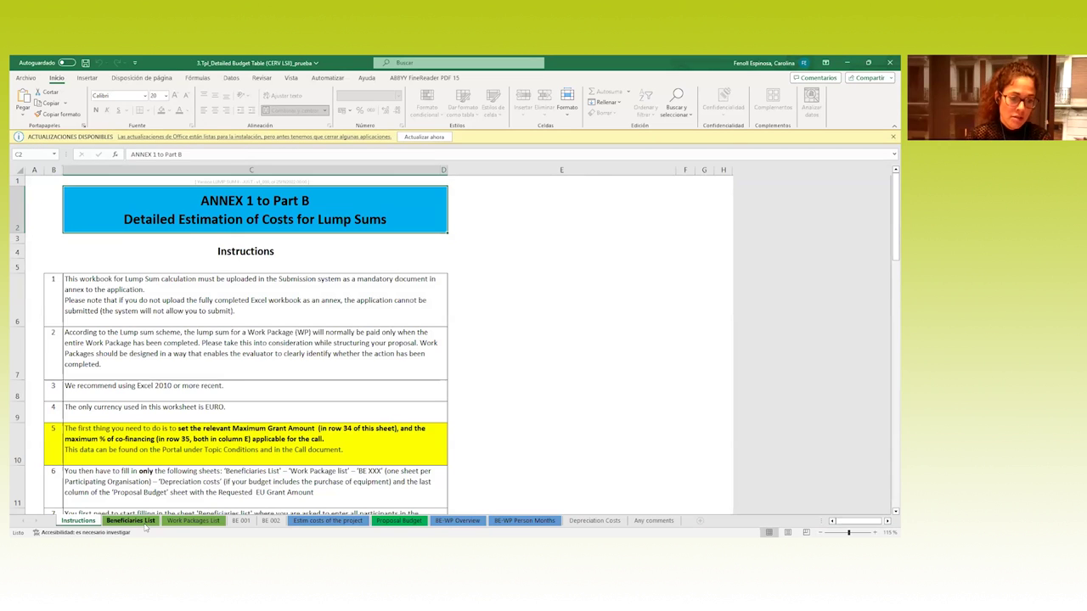
{"action": "left_click", "coordinate": [136, 521]}
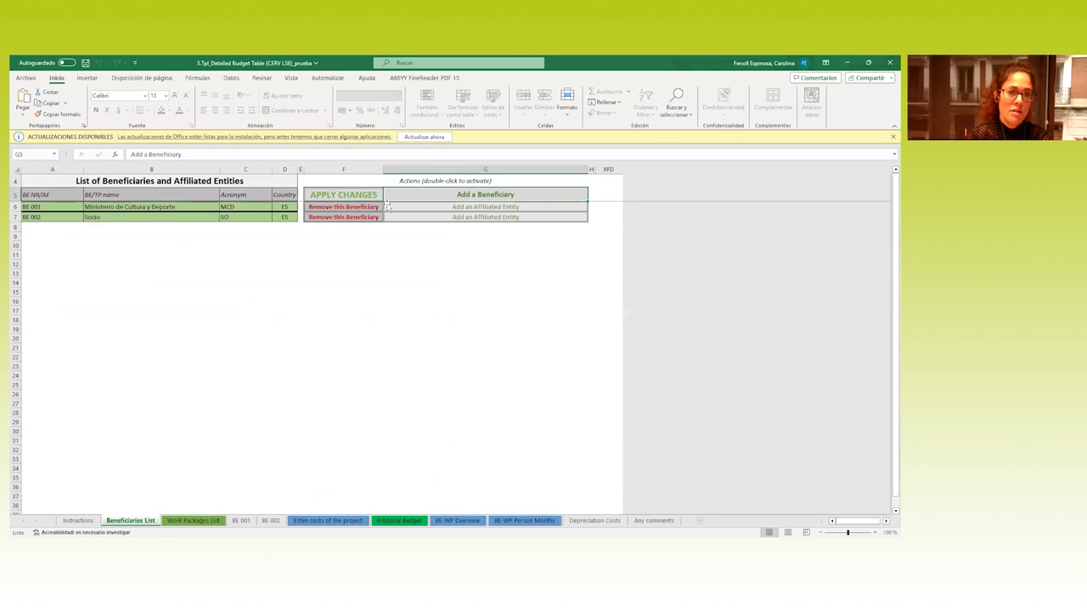
{"action": "double_click", "coordinate": [519, 196]}
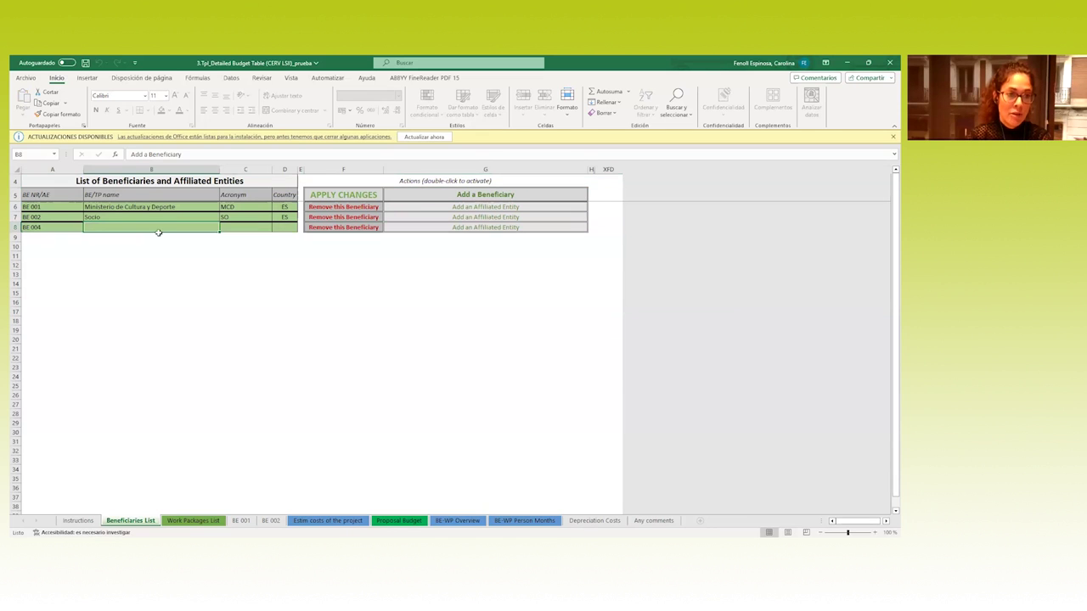
Fill in the new beneficiary as Socio 2 with acronym S2 and country AT, and apply the changes to the workbook
{"action": "type", "text": "Socio 2"}
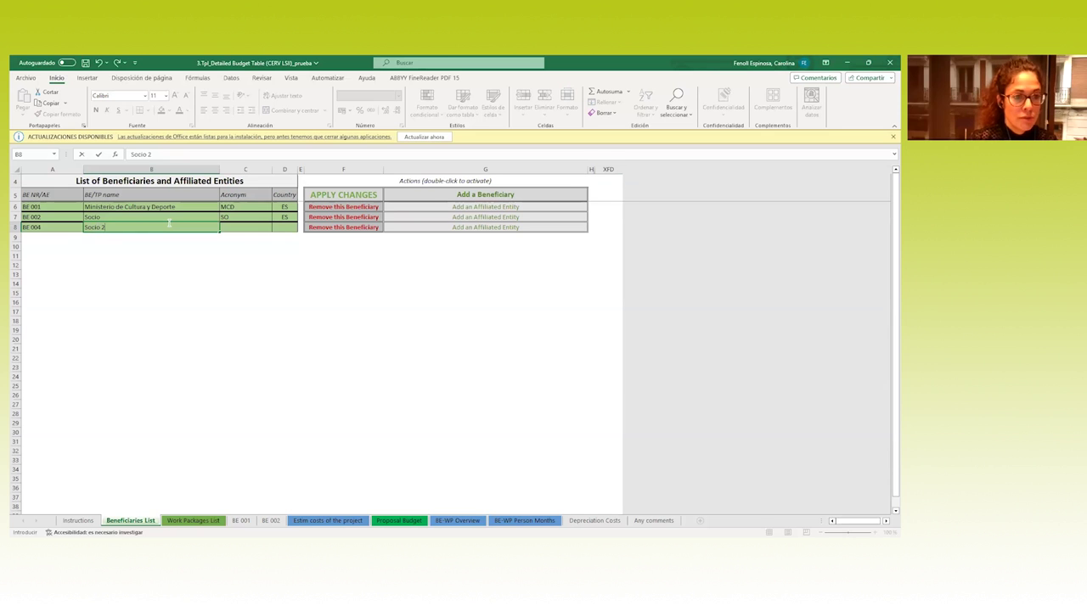
{"action": "left_click", "coordinate": [236, 227]}
{"action": "type", "text": "SO"}
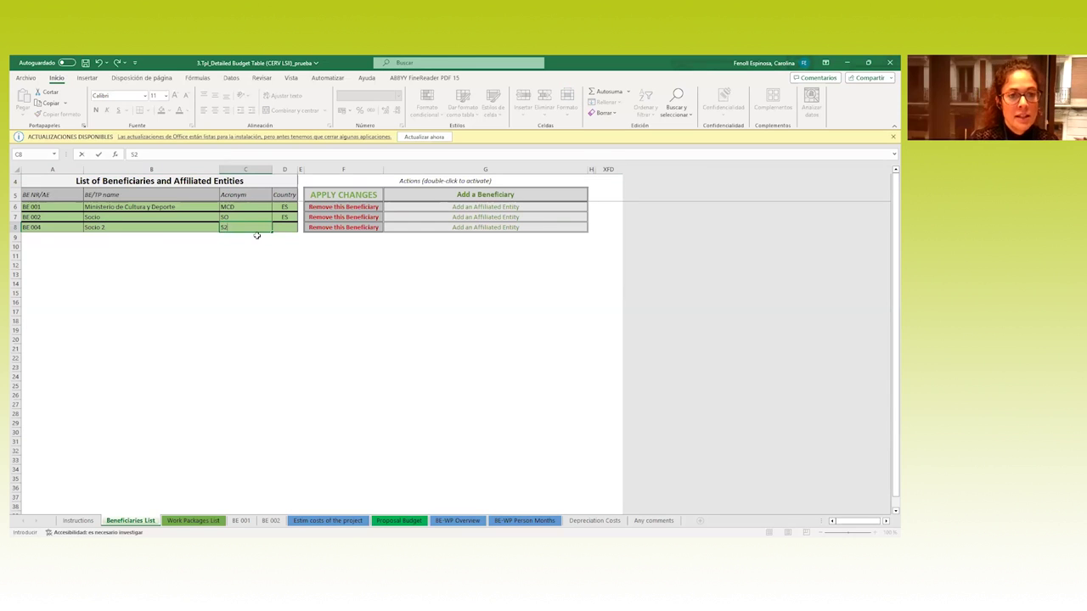
{"action": "left_click", "coordinate": [295, 229]}
{"action": "left_click", "coordinate": [300, 228]}
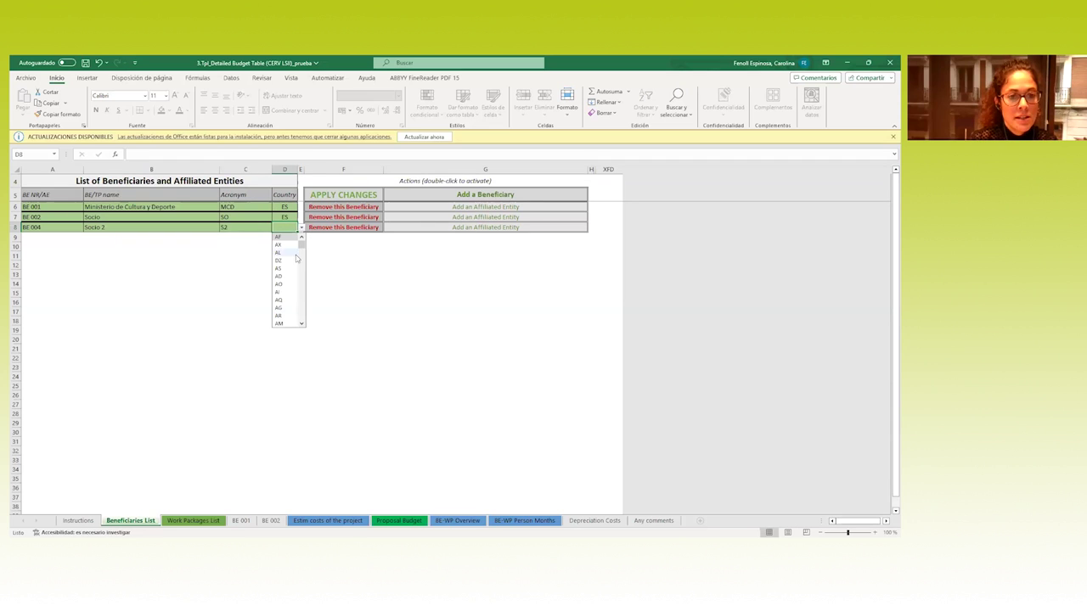
{"action": "scroll", "coordinate": [286, 310], "scroll_direction": "down", "scroll_amount": 2}
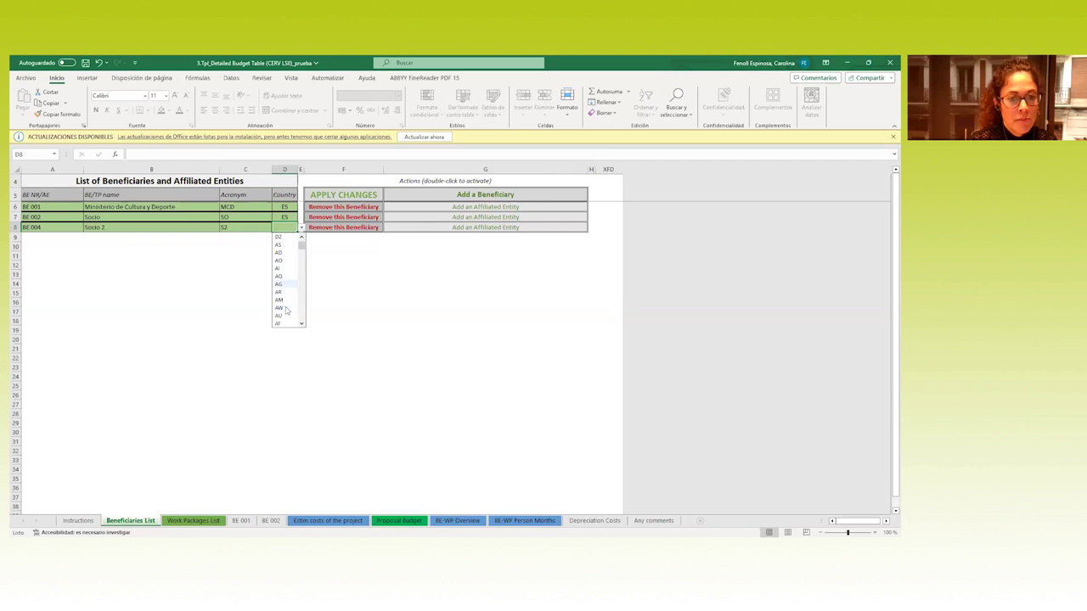
{"action": "left_click", "coordinate": [286, 323]}
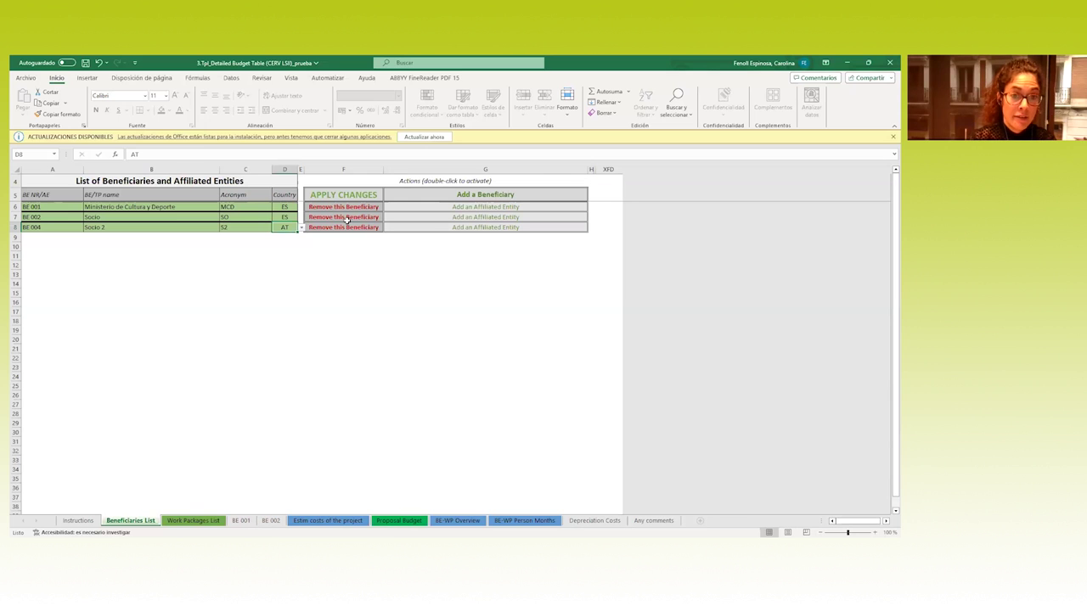
{"action": "double_click", "coordinate": [365, 195]}
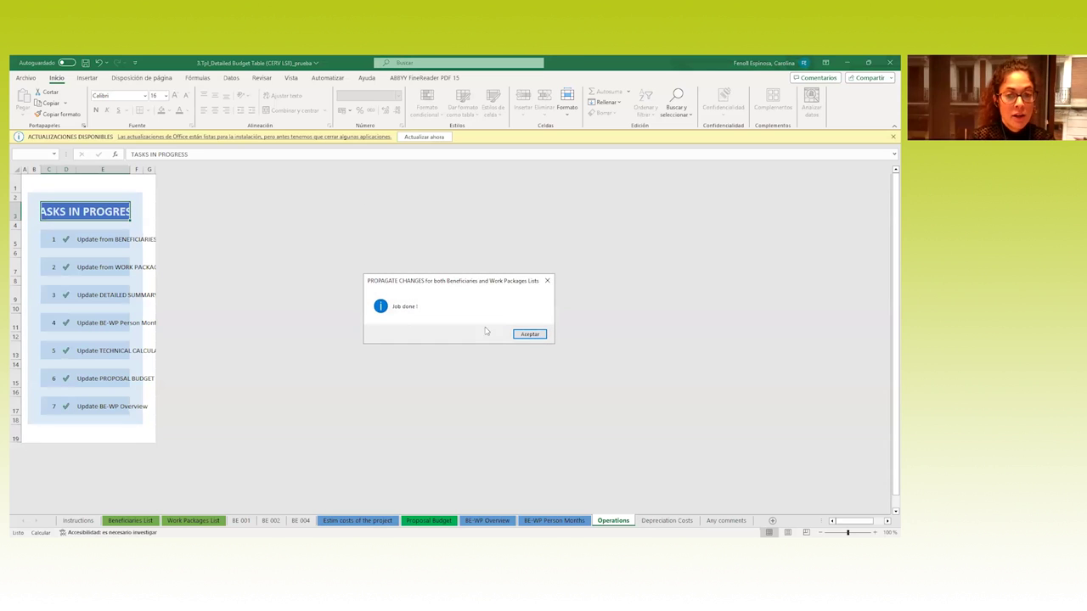
{"action": "left_click", "coordinate": [530, 335]}
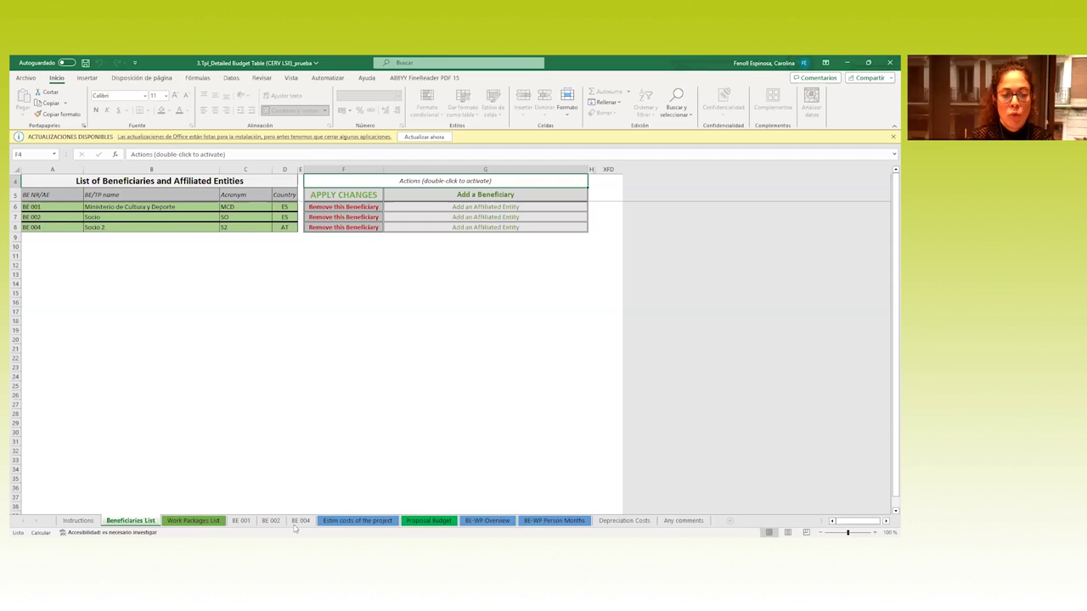
Add a work package labelled Sostenibilidad in the Work Packages List sheet
{"action": "left_click", "coordinate": [209, 523]}
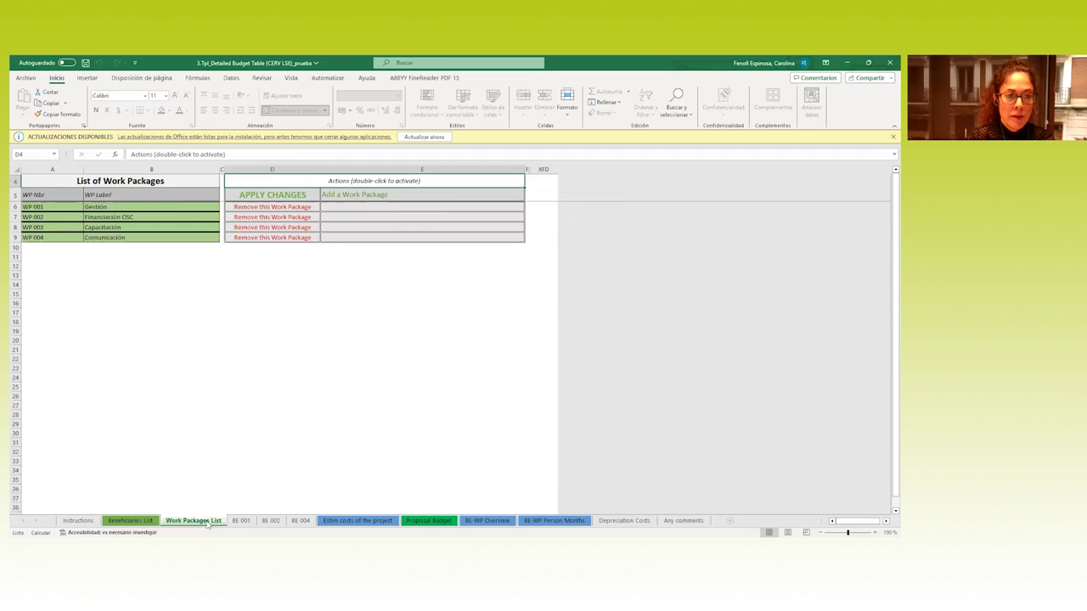
{"action": "double_click", "coordinate": [357, 194]}
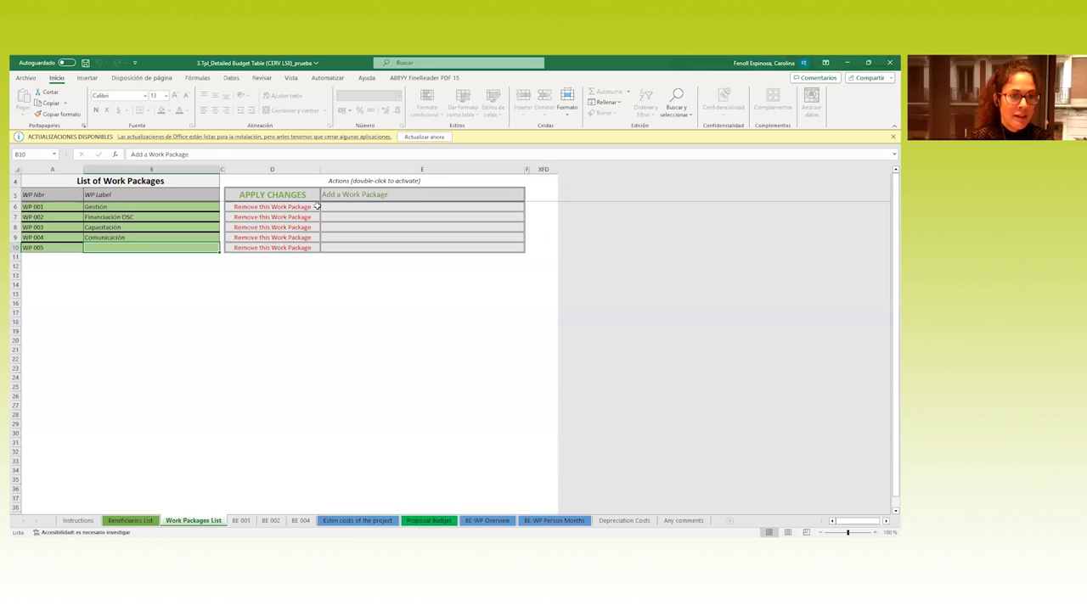
{"action": "type", "text": "D"}
{"action": "key", "text": "BackSpace"}
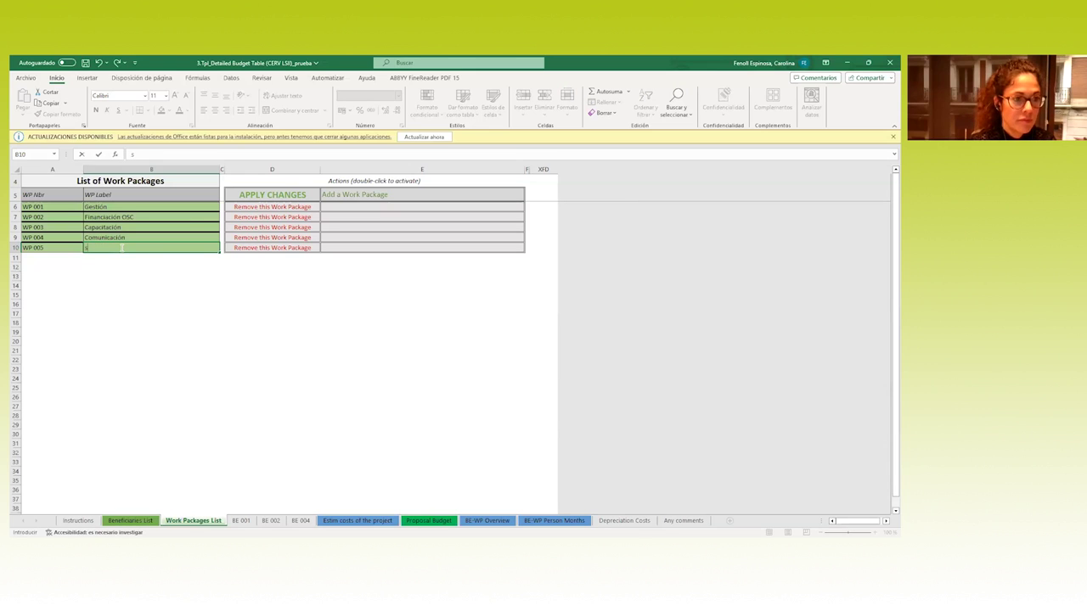
{"action": "type", "text": "Sostenibilidad"}
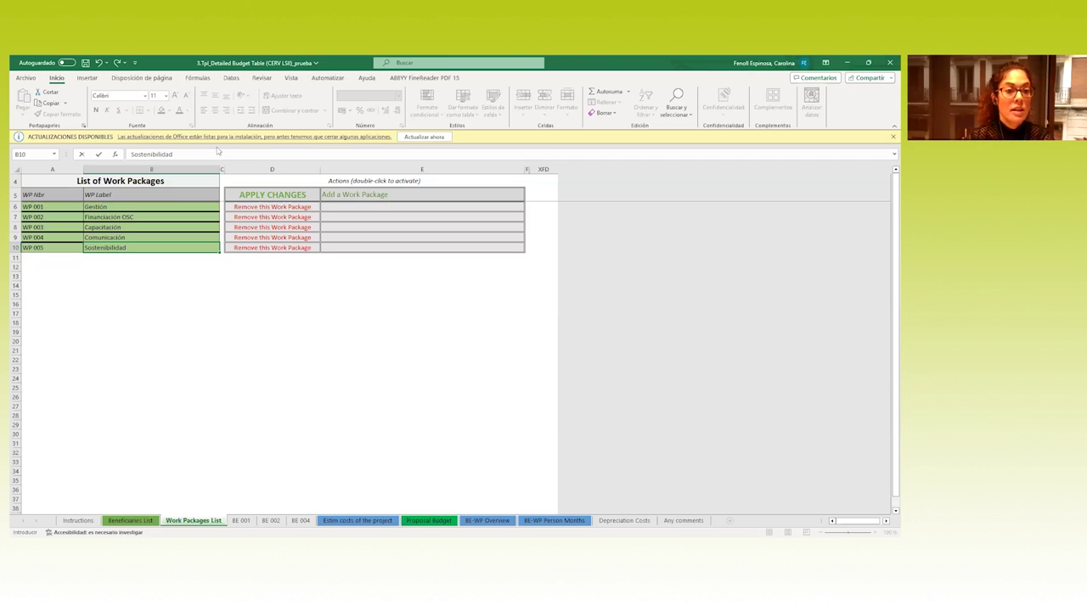
{"action": "left_click", "coordinate": [206, 305]}
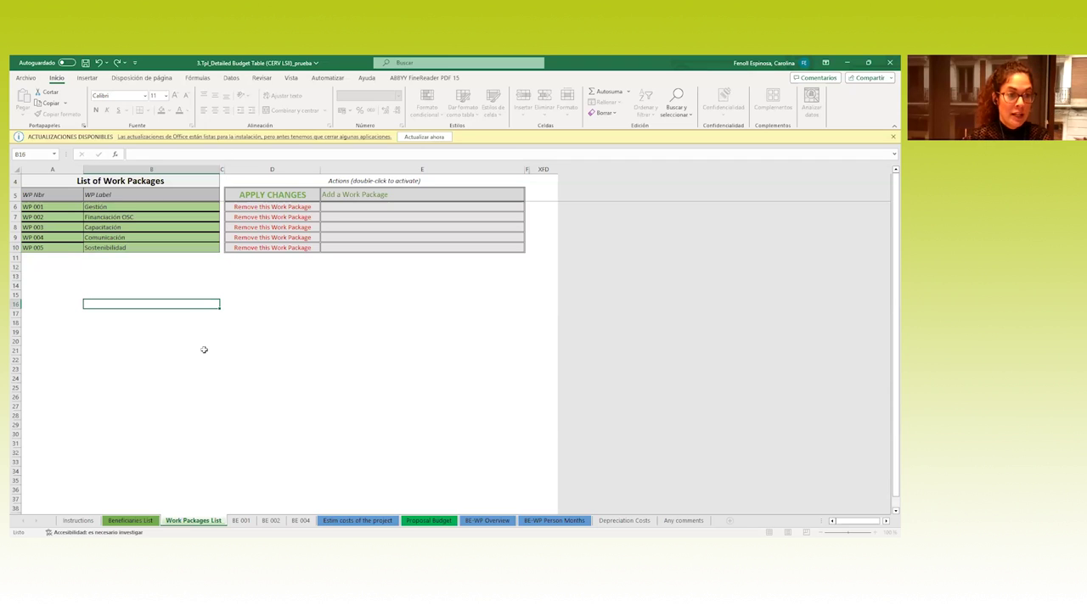
Examine the cost sections for each work package in the BE 001 sheet
{"action": "left_click", "coordinate": [241, 521]}
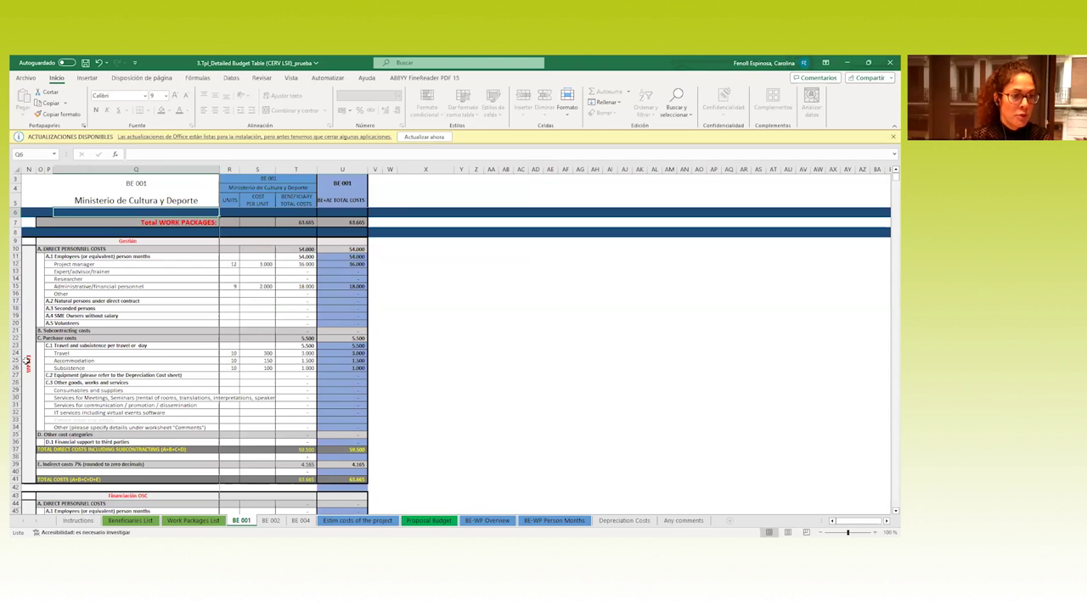
{"action": "scroll", "coordinate": [31, 396], "scroll_direction": "down", "scroll_amount": 11}
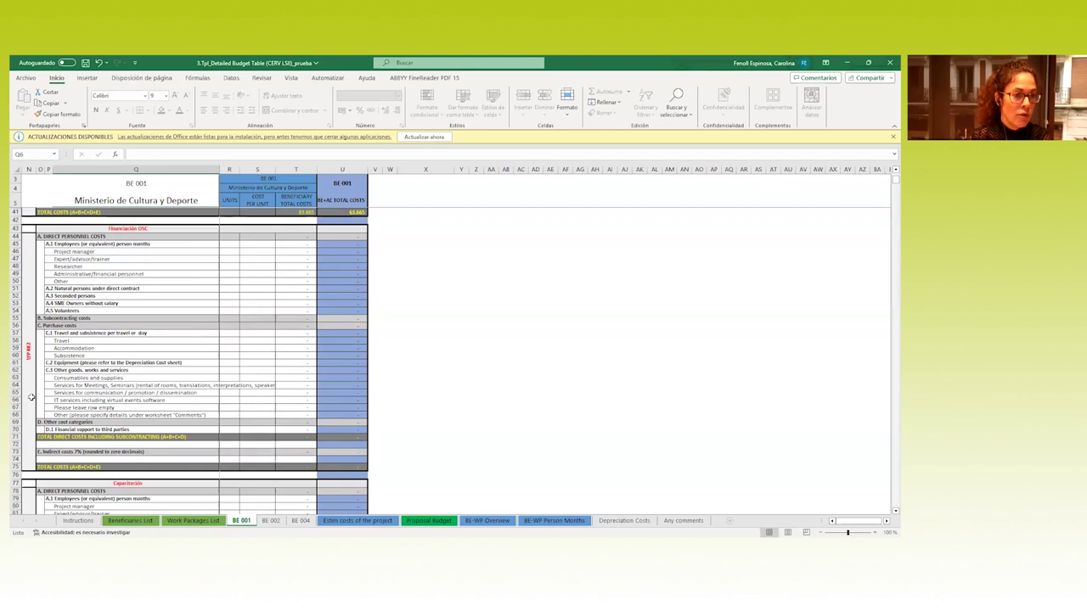
{"action": "scroll", "coordinate": [31, 397], "scroll_direction": "down", "scroll_amount": 20}
{"action": "scroll", "coordinate": [30, 396], "scroll_direction": "down", "scroll_amount": 4}
{"action": "scroll", "coordinate": [31, 397], "scroll_direction": "up", "scroll_amount": 2}
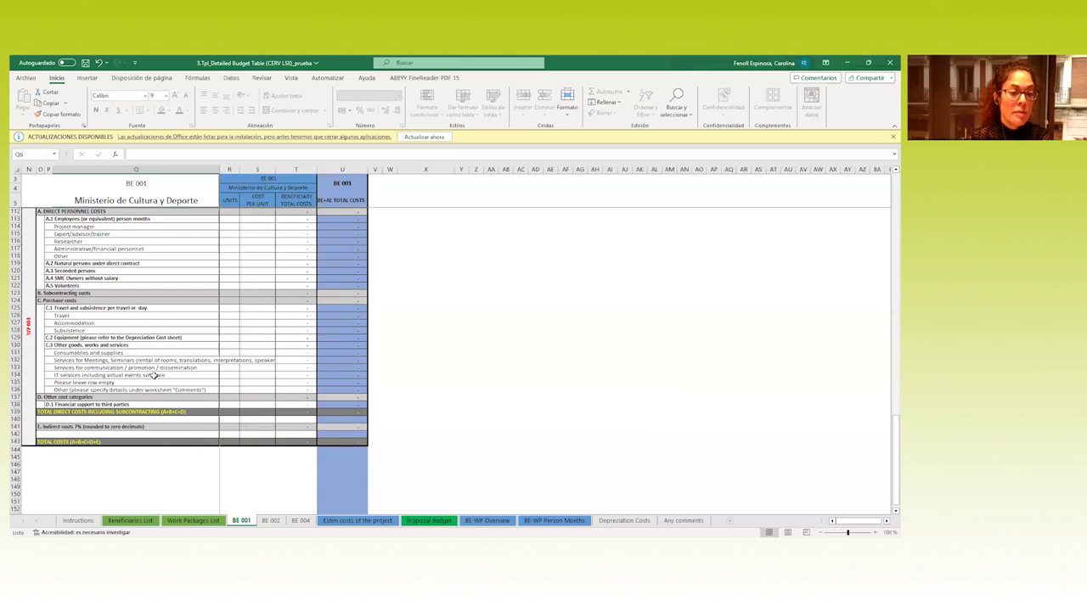
Apply the work package list changes and check for the Sostenibilidad cost section in the BE 001 sheet
{"action": "left_click", "coordinate": [170, 520]}
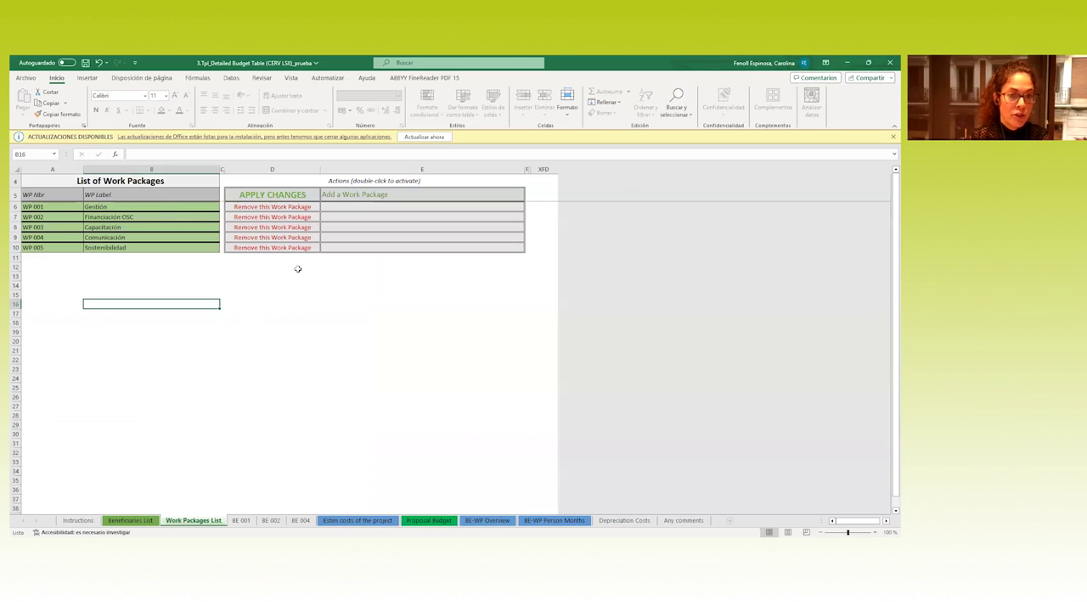
{"action": "double_click", "coordinate": [297, 195]}
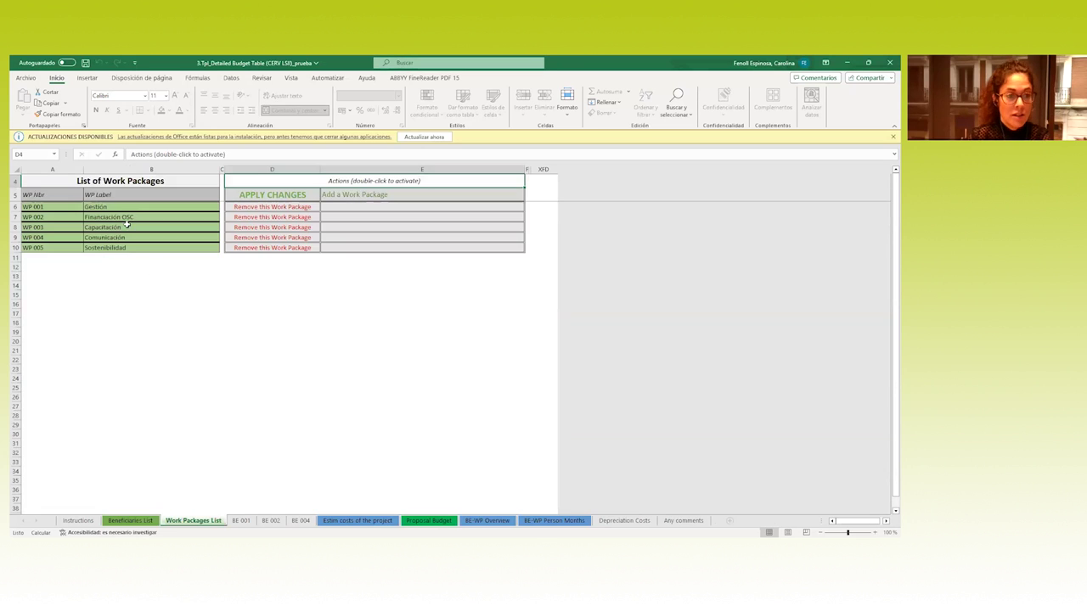
{"action": "left_click", "coordinate": [242, 521]}
{"action": "scroll", "coordinate": [216, 429], "scroll_direction": "down", "scroll_amount": 3}
{"action": "scroll", "coordinate": [216, 429], "scroll_direction": "down", "scroll_amount": 6}
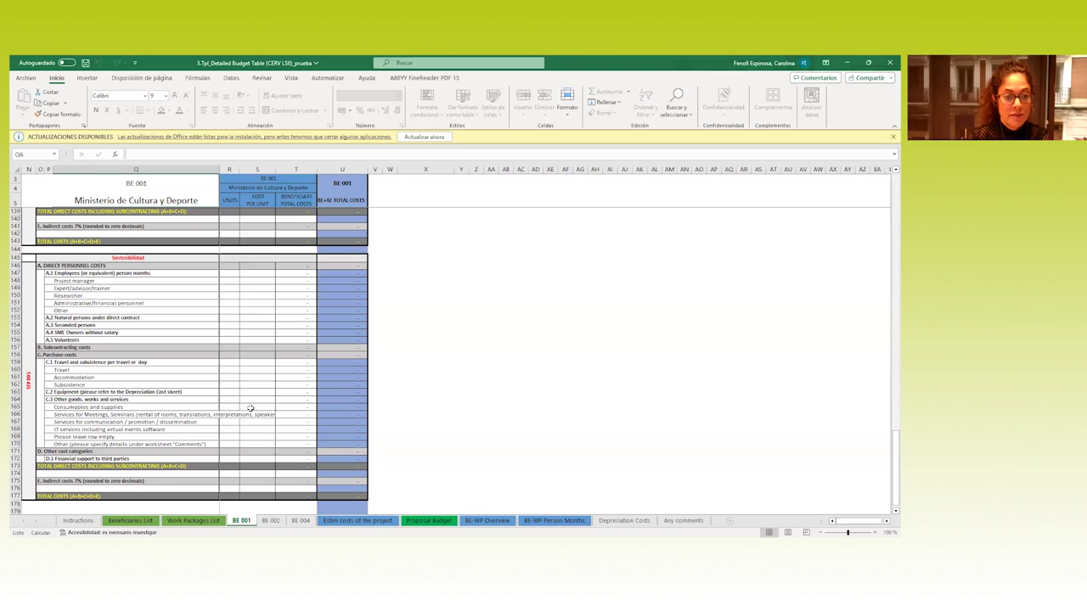
Show the Proposal Budget sheet with the beneficiaries' total costs and maximum EU contribution
{"action": "left_click", "coordinate": [429, 520]}
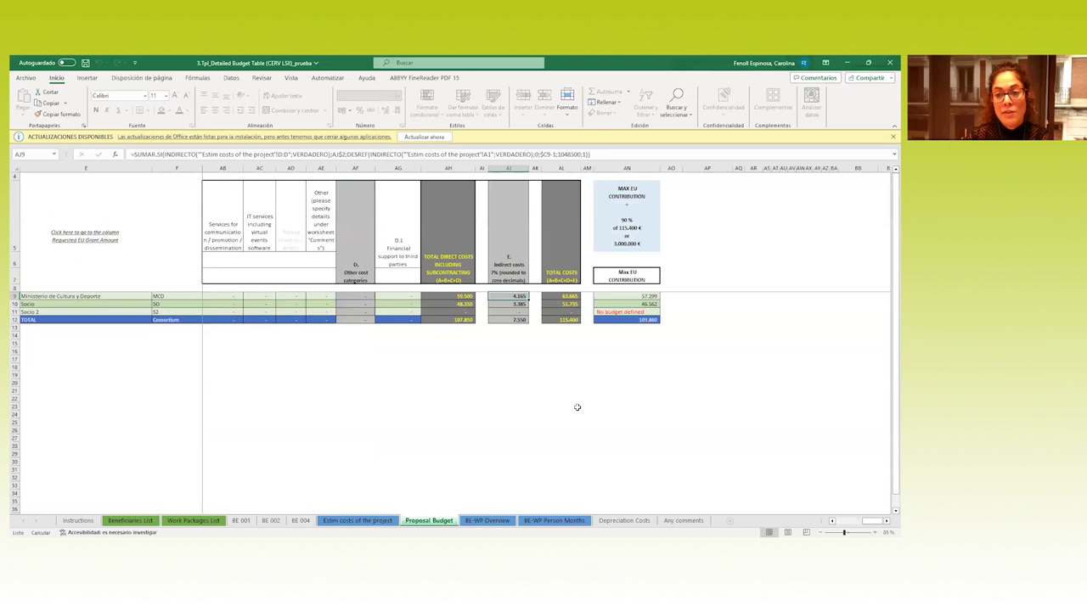
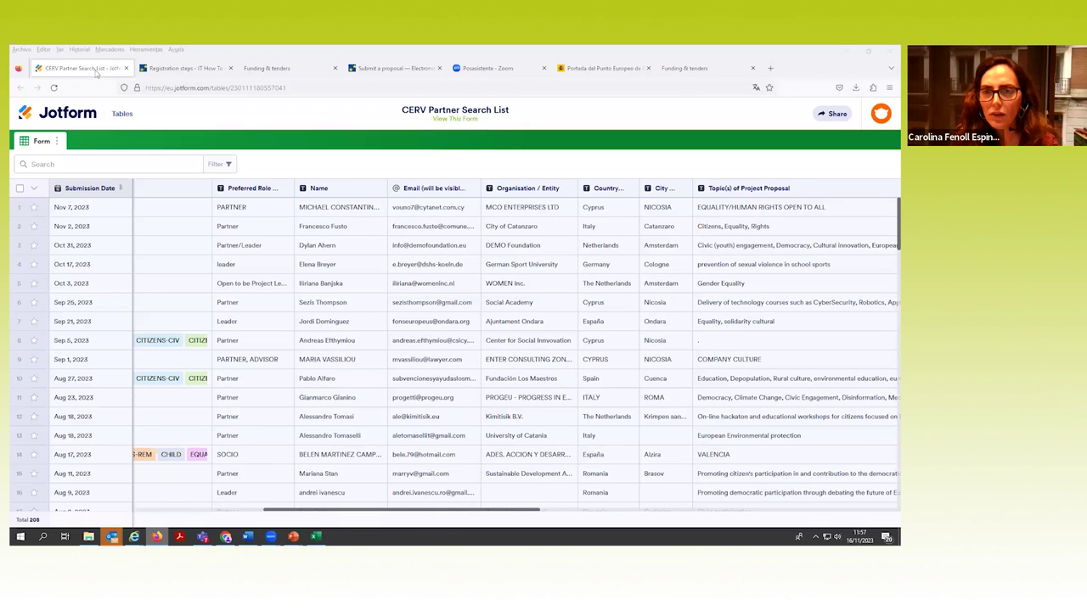
Open the Búsquedas de socios disponibles list from the Búsqueda de socios page of the Punto Europeo de Ciudadanía site
{"action": "left_click", "coordinate": [604, 68]}
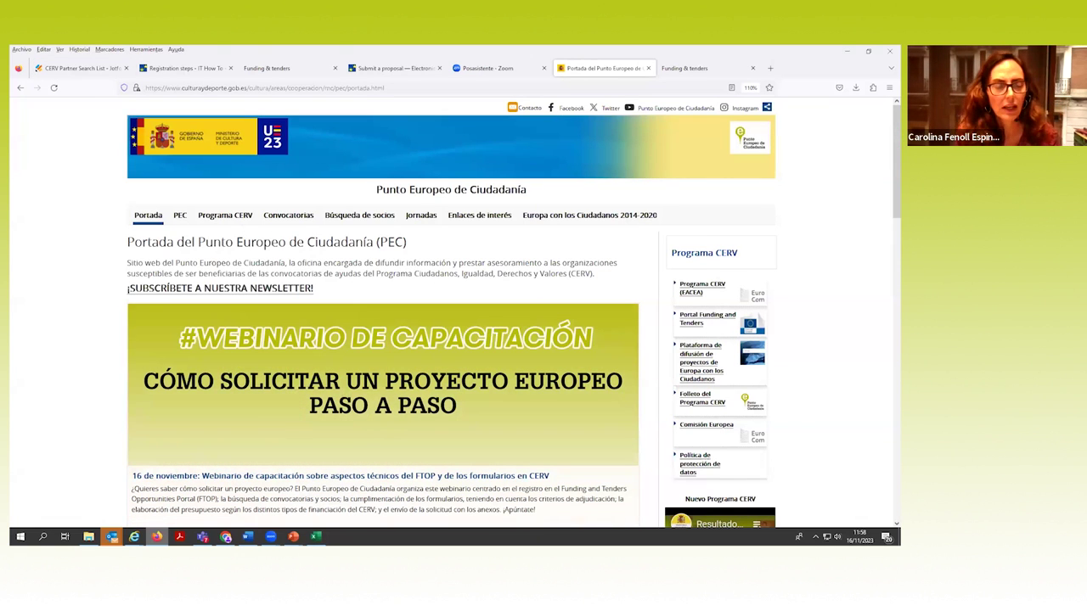
{"action": "left_click", "coordinate": [350, 219]}
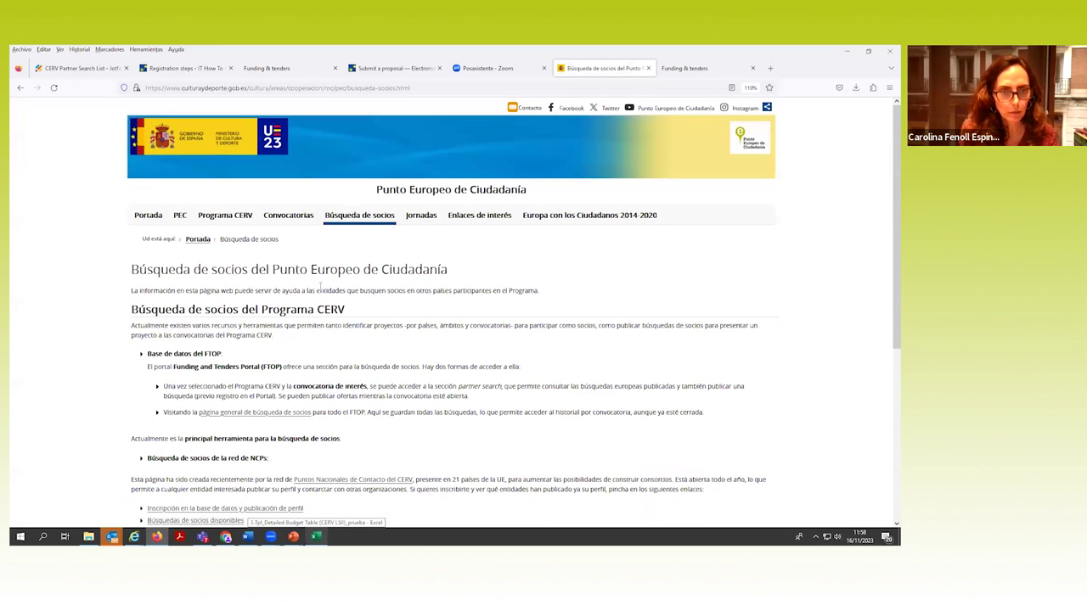
{"action": "scroll", "coordinate": [289, 367], "scroll_direction": "down", "scroll_amount": 3}
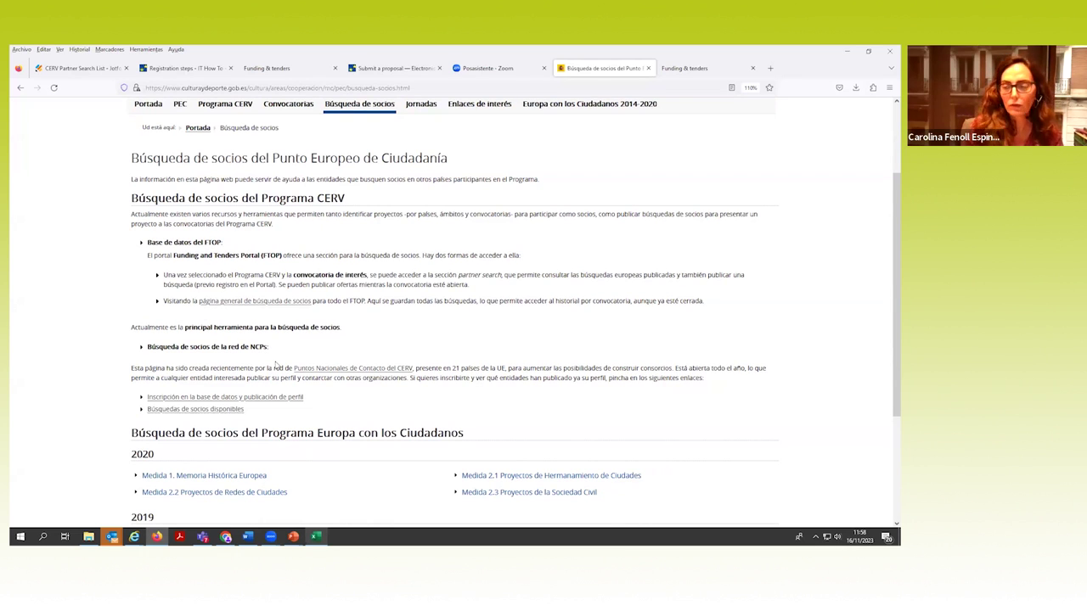
{"action": "left_click", "coordinate": [158, 414]}
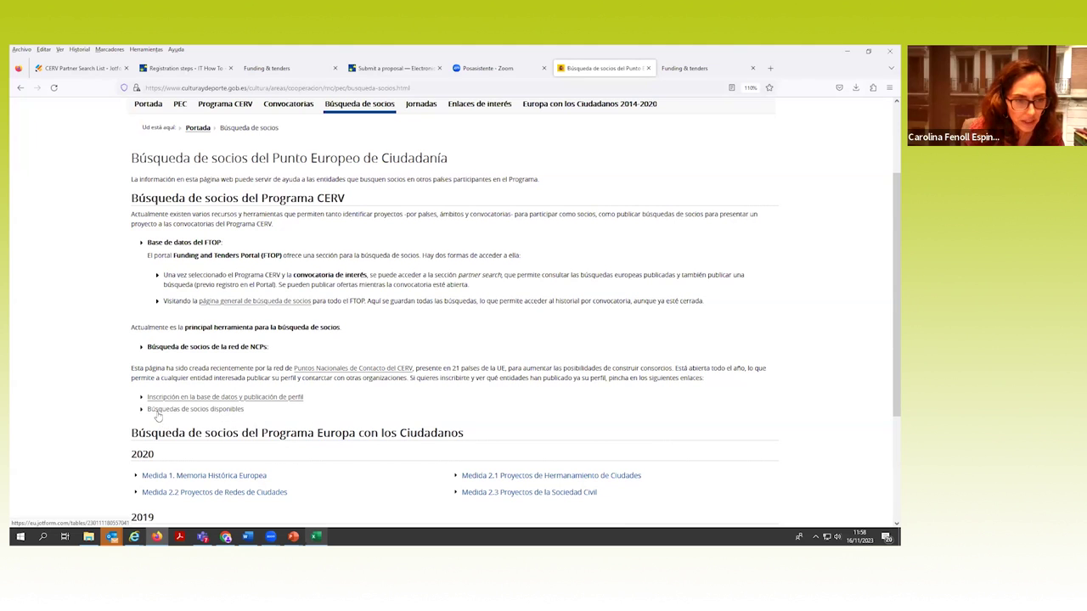
Examine the role, contact, organisation, location, topic and description fields of the Oct 17, 2023 entry in the CERV Partner Search List
{"action": "left_click", "coordinate": [102, 68]}
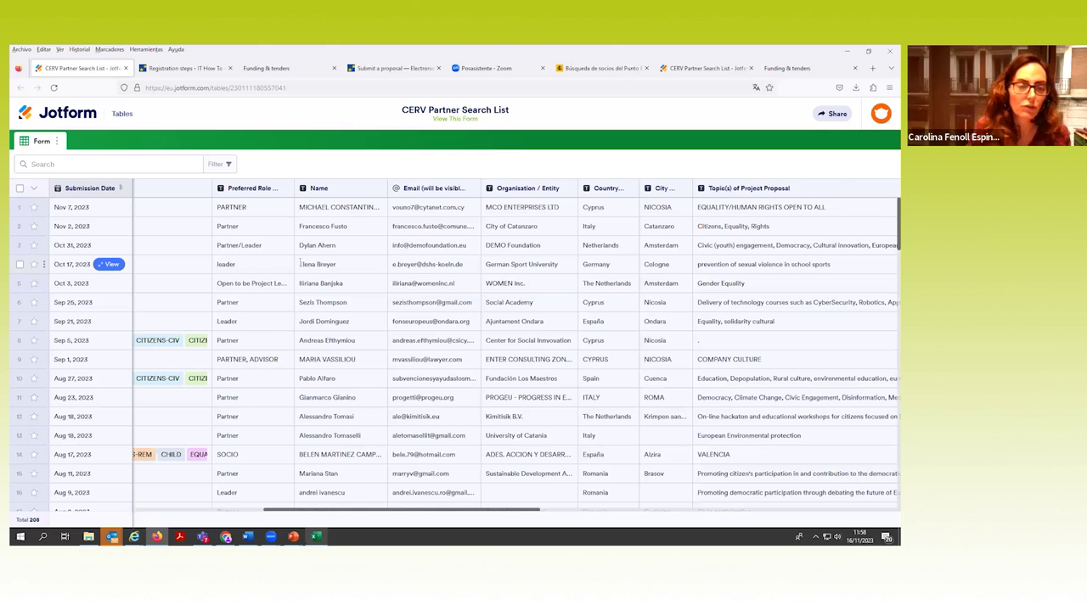
{"action": "left_click", "coordinate": [255, 214]}
{"action": "left_click", "coordinate": [219, 264]}
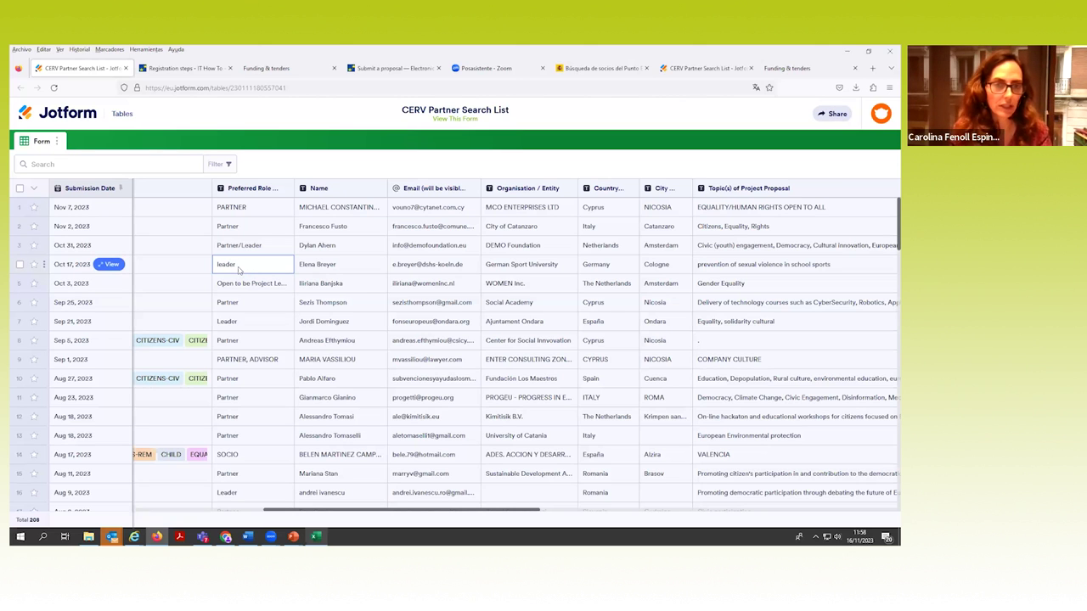
{"action": "left_click", "coordinate": [419, 267]}
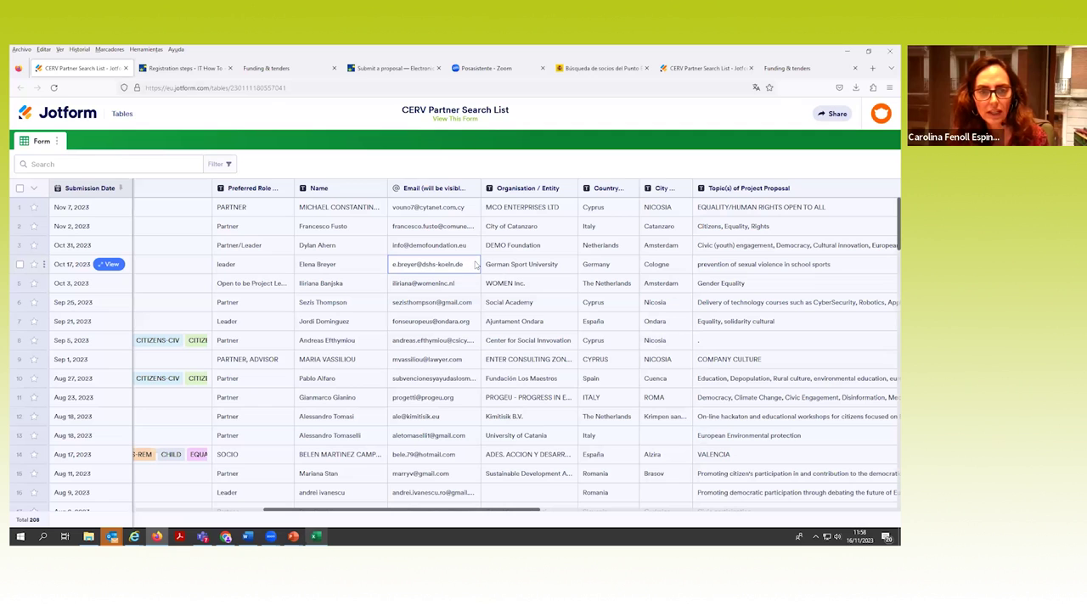
{"action": "left_click", "coordinate": [507, 267]}
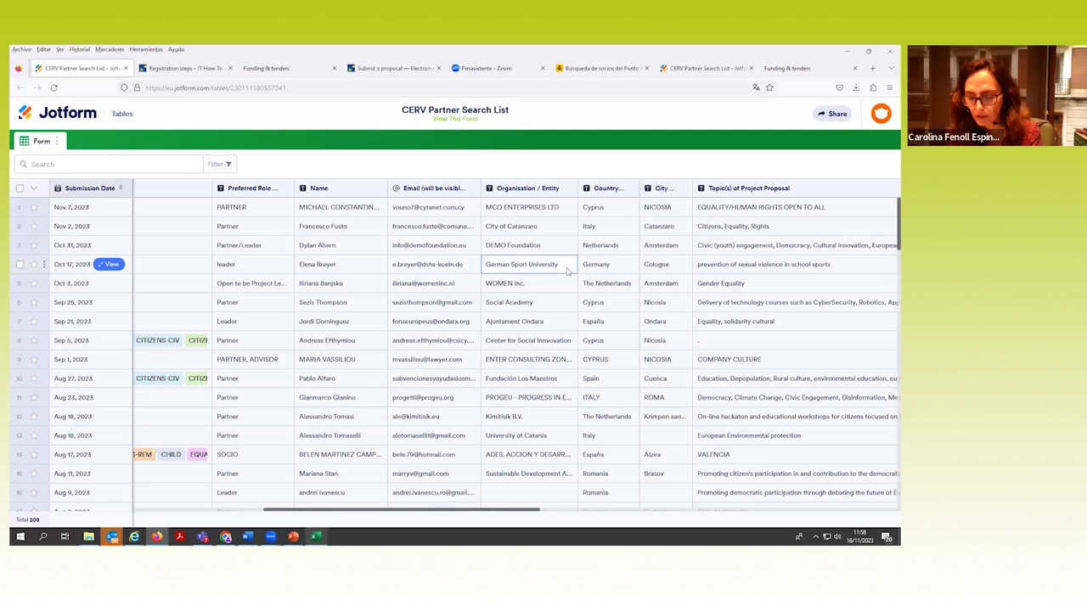
{"action": "key", "text": "Tab"}
{"action": "key", "text": "Tab"}
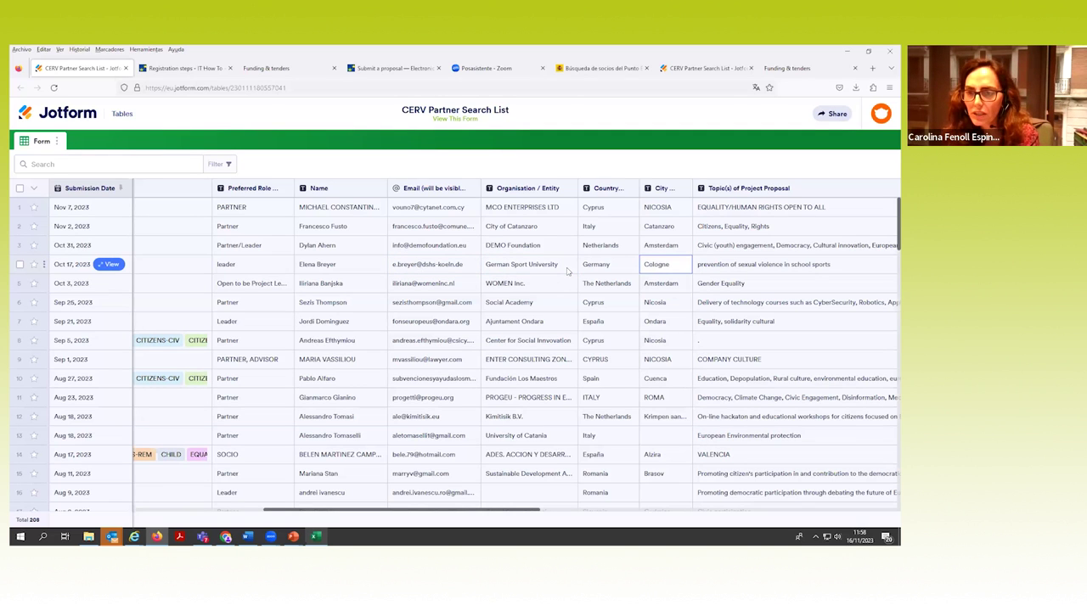
{"action": "key", "text": "Tab"}
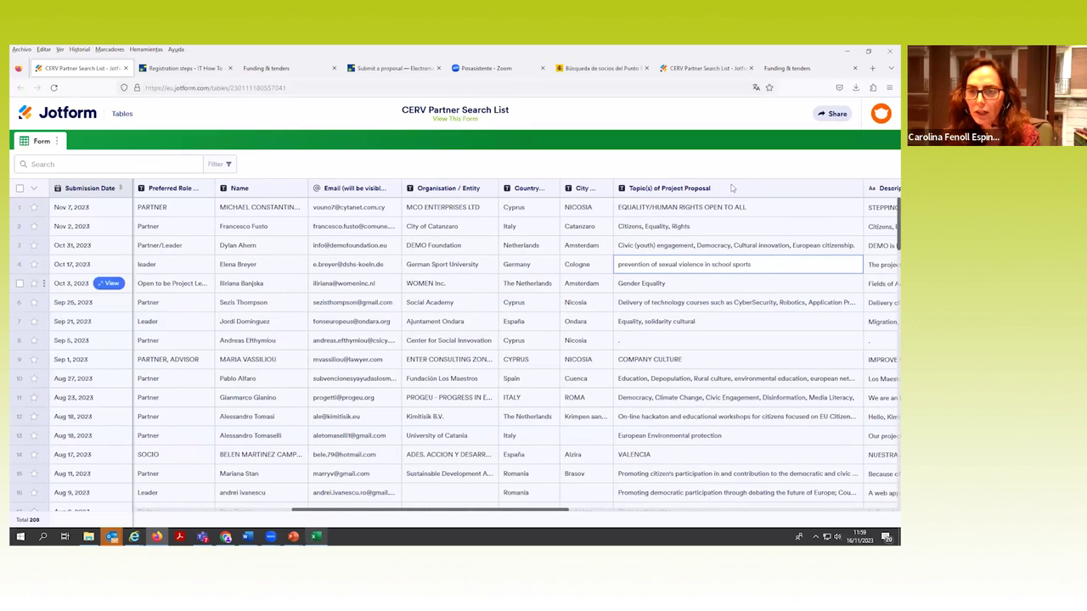
{"action": "key", "text": "Tab"}
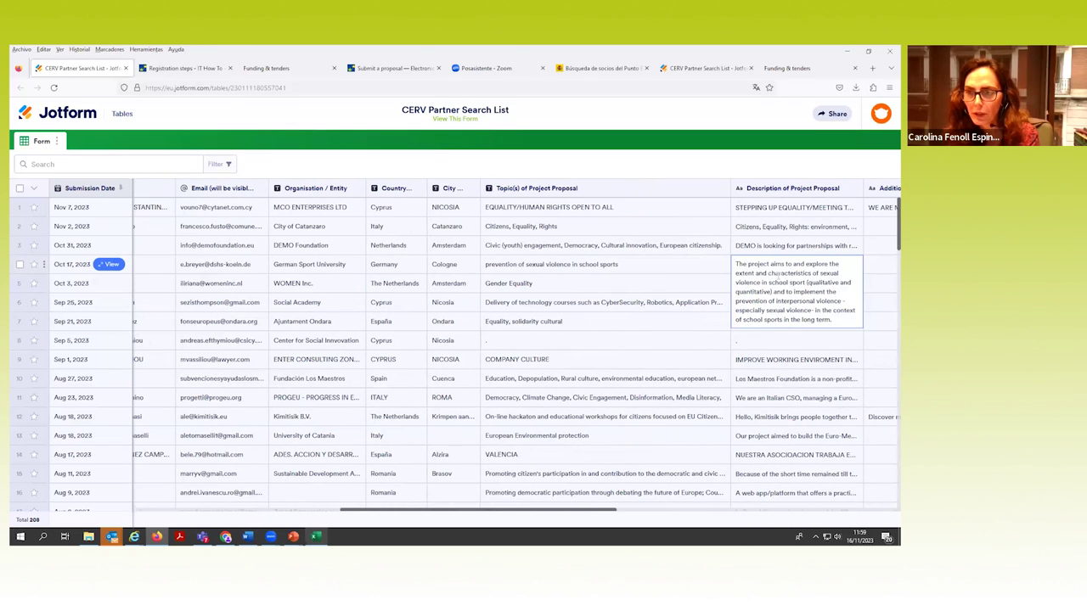
{"action": "key", "text": "Tab"}
{"action": "key", "text": "Tab"}
{"action": "key", "text": "Tab"}
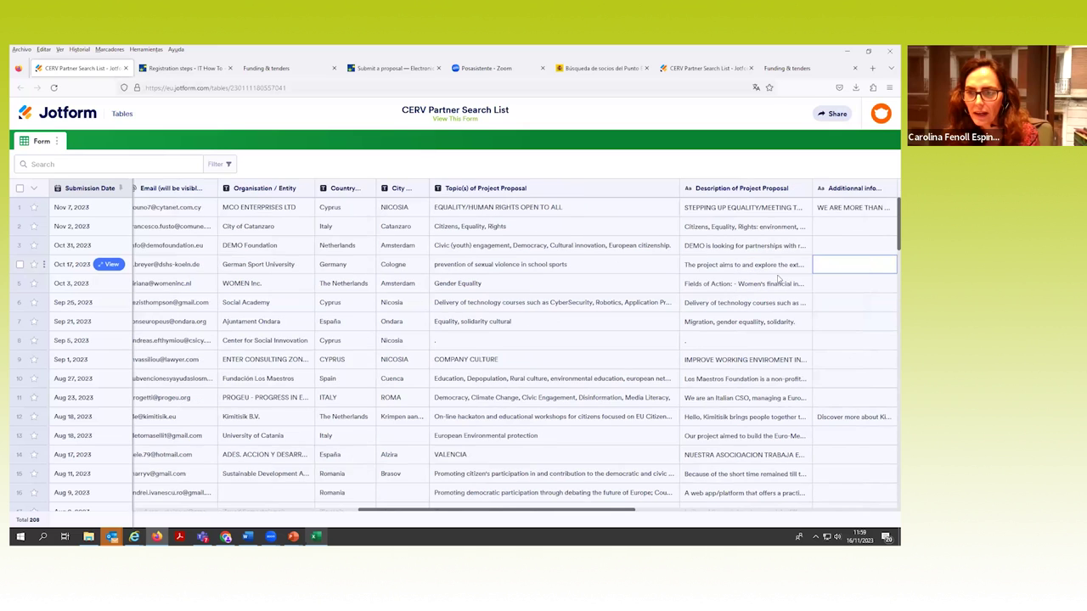
{"action": "key", "text": "Tab"}
Go back along the Oct 17, 2023 entry to view its Funding Call(s) field
{"action": "key", "text": "shift+Tab"}
{"action": "key", "text": "shift+Tab"}
{"action": "key", "text": "shift+Tab"}
{"action": "key", "text": "shift+Tab"}
{"action": "key", "text": "shift+Tab"}
{"action": "key", "text": "shift+Tab"}
{"action": "key", "text": "shift+Tab"}
{"action": "key", "text": "shift+Tab"}
{"action": "key", "text": "shift+Tab"}
{"action": "key", "text": "shift+Tab"}
{"action": "key", "text": "shift+Tab"}
{"action": "key", "text": "shift+Tab"}
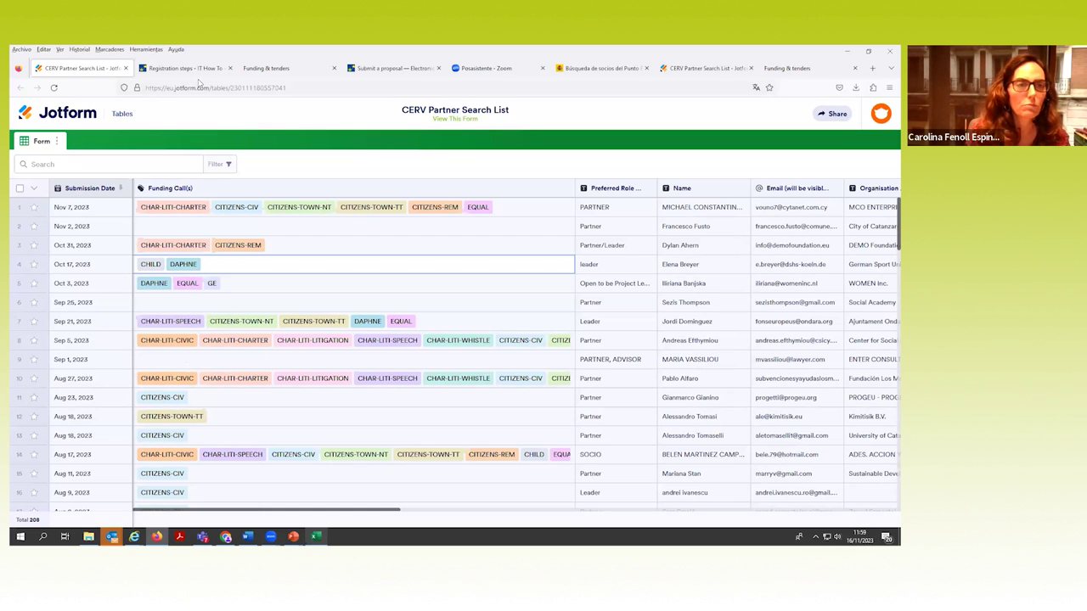
On the Funding & tenders portal, clear the programme filter and search the closed grants and tenders for cerv
{"action": "left_click", "coordinate": [275, 70]}
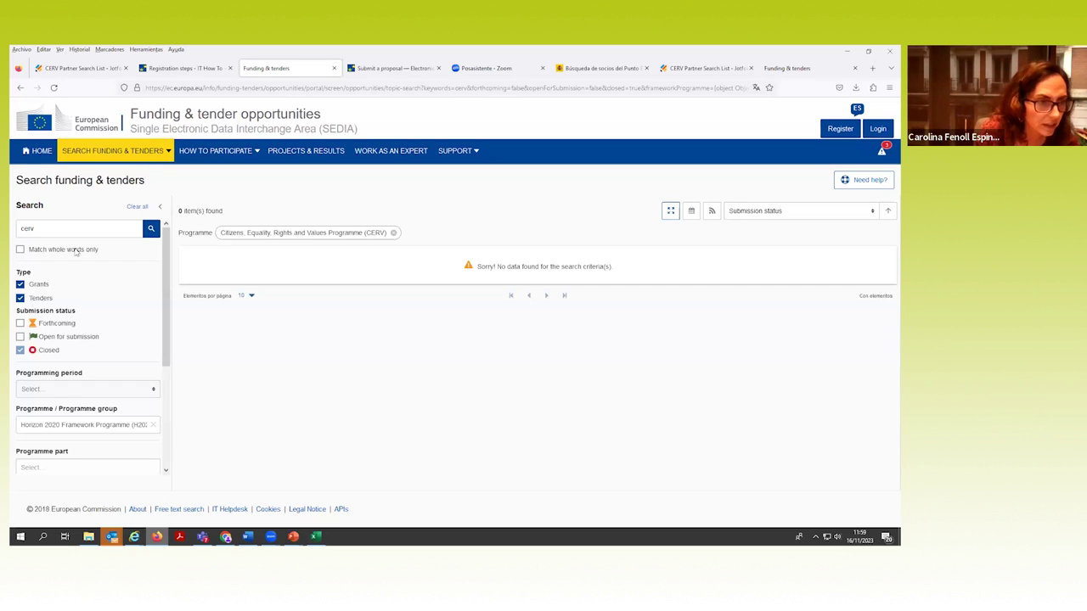
{"action": "left_click", "coordinate": [51, 230]}
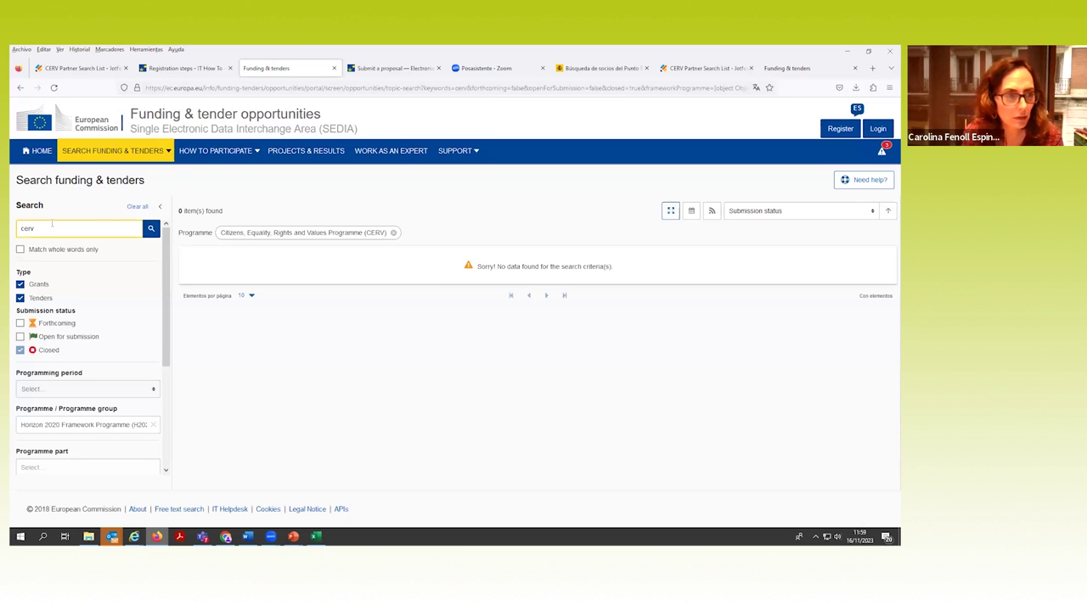
{"action": "left_click", "coordinate": [144, 429]}
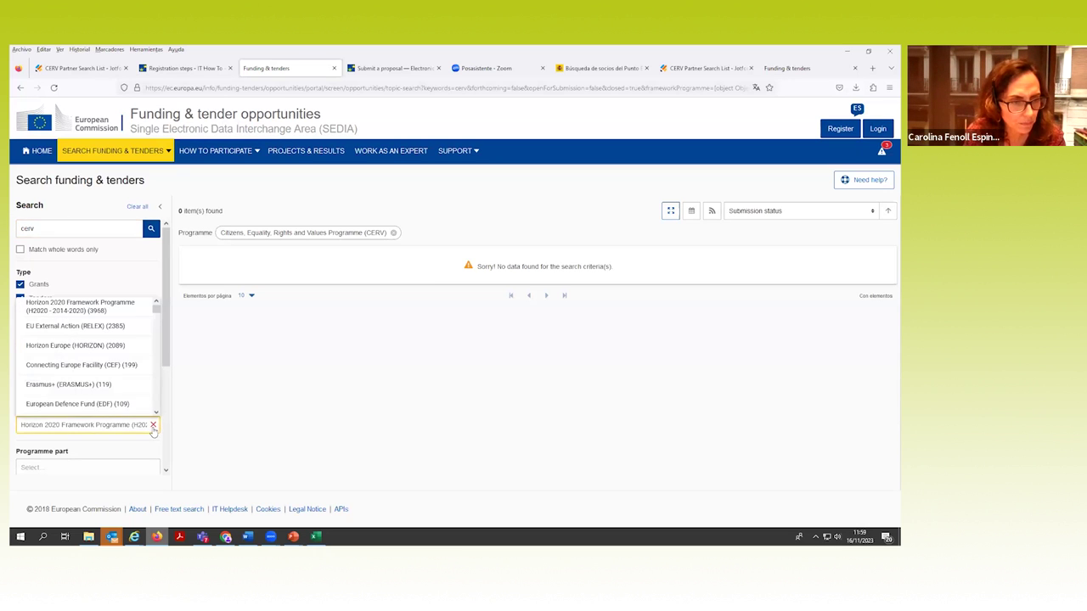
{"action": "left_click", "coordinate": [153, 425]}
{"action": "left_click", "coordinate": [53, 229]}
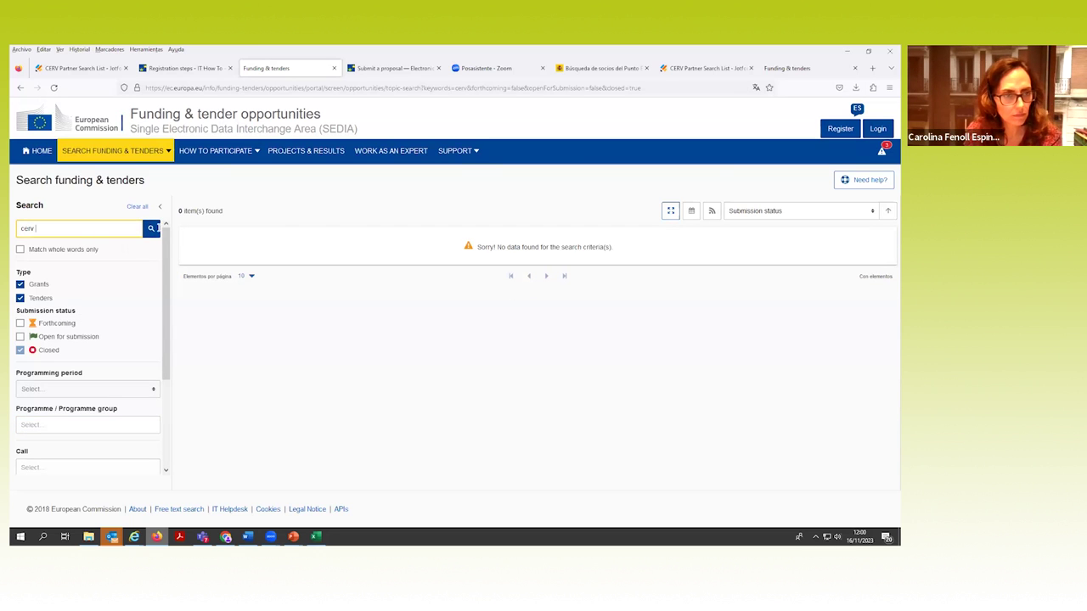
{"action": "left_click", "coordinate": [152, 228]}
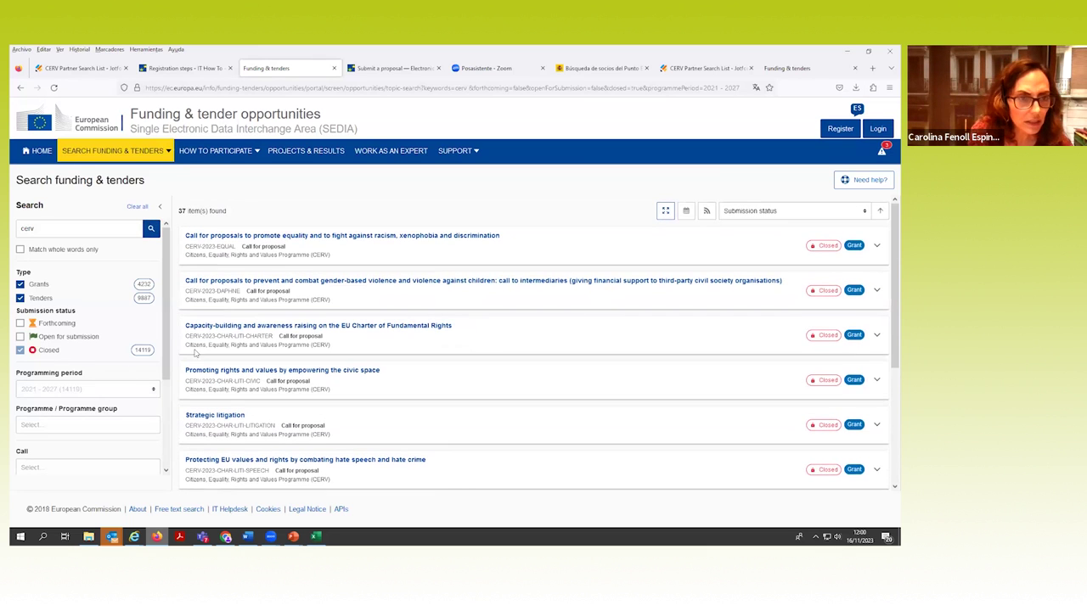
Open the CERV-2023-EQUAL call and view its partner search announcements
{"action": "left_click", "coordinate": [226, 238]}
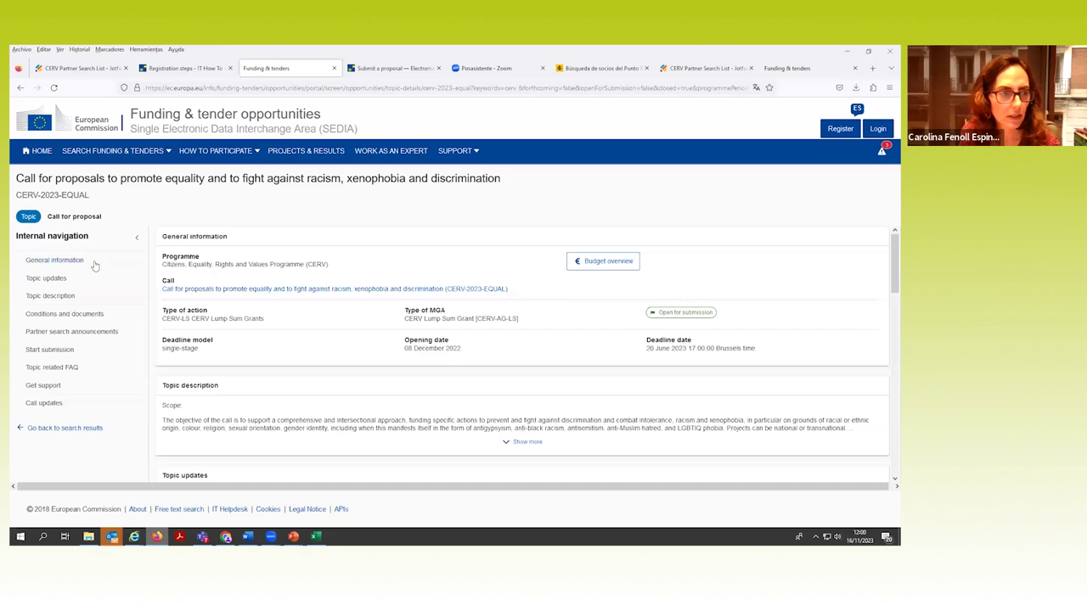
{"action": "left_click", "coordinate": [39, 334]}
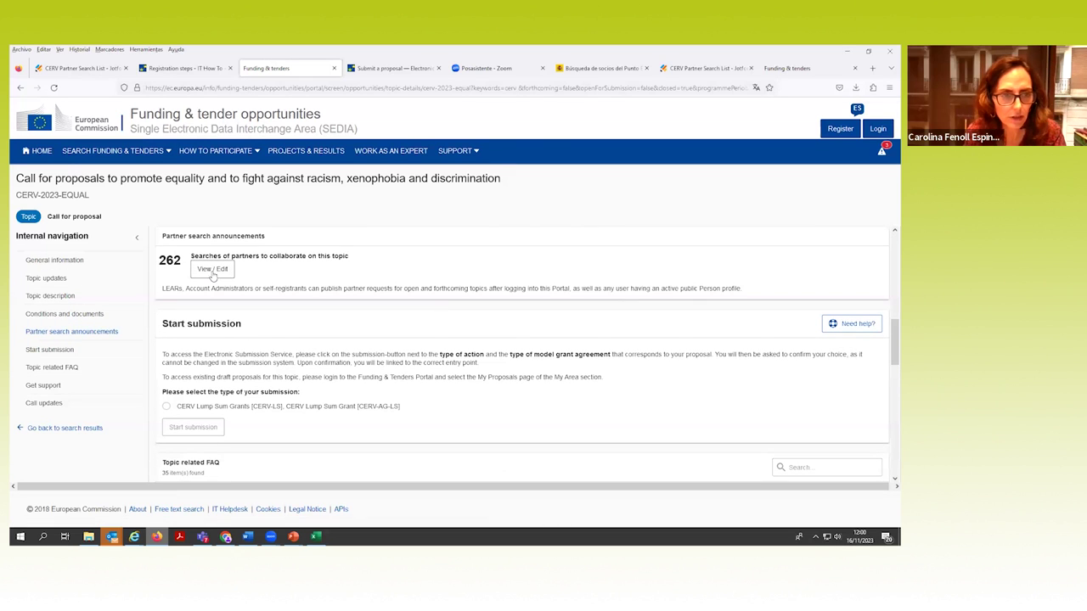
{"action": "left_click", "coordinate": [211, 270]}
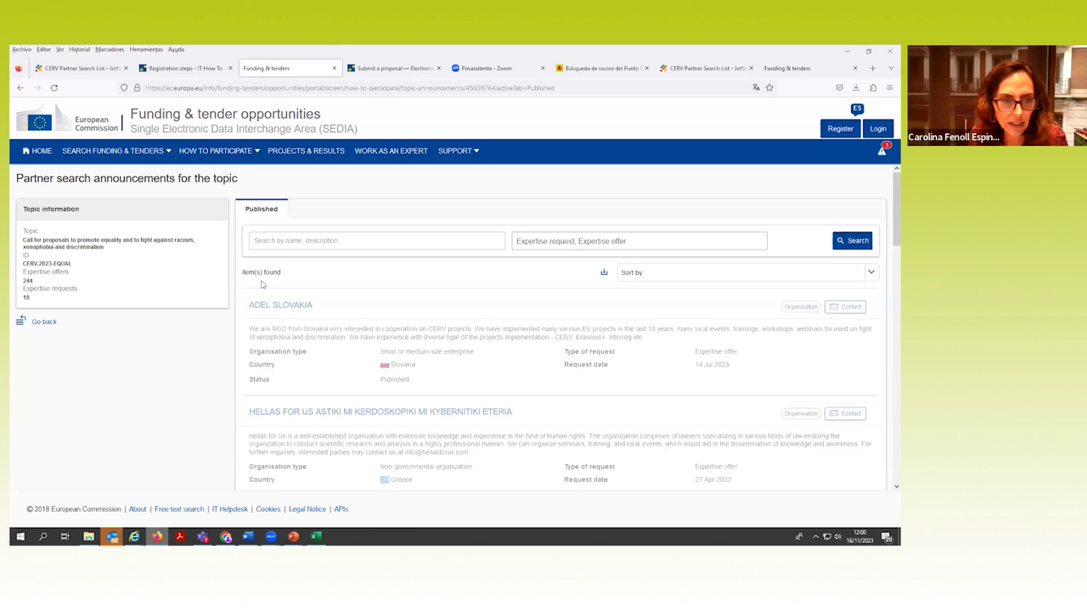
Browse the published partner announcements, open the ADEL SLOVAKIA organisation profile and review its programmes and roles charts
{"action": "scroll", "coordinate": [350, 356], "scroll_direction": "down", "scroll_amount": 3}
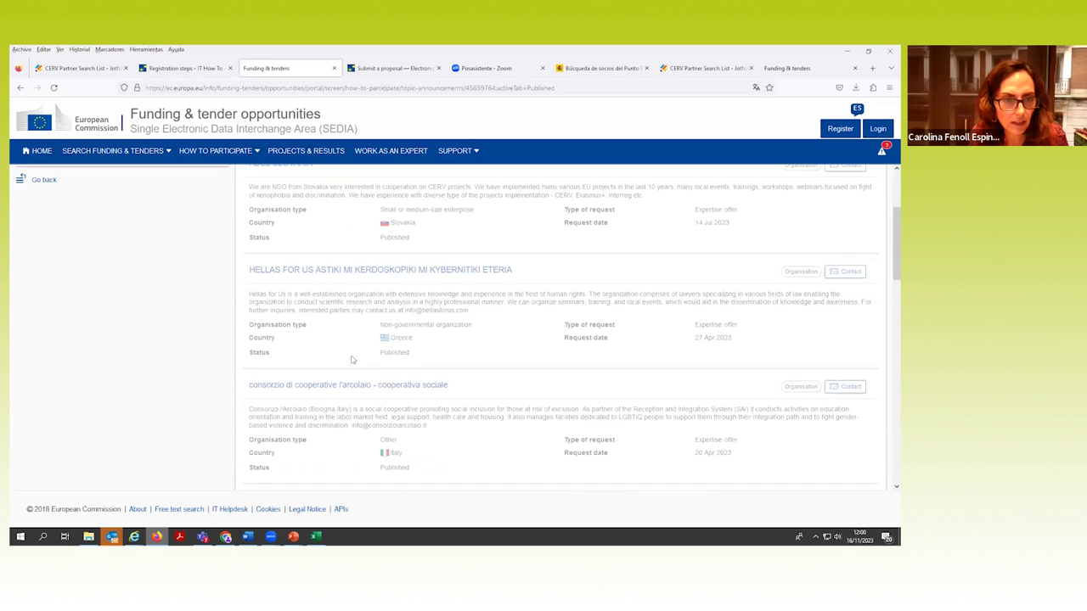
{"action": "scroll", "coordinate": [351, 359], "scroll_direction": "down", "scroll_amount": 4}
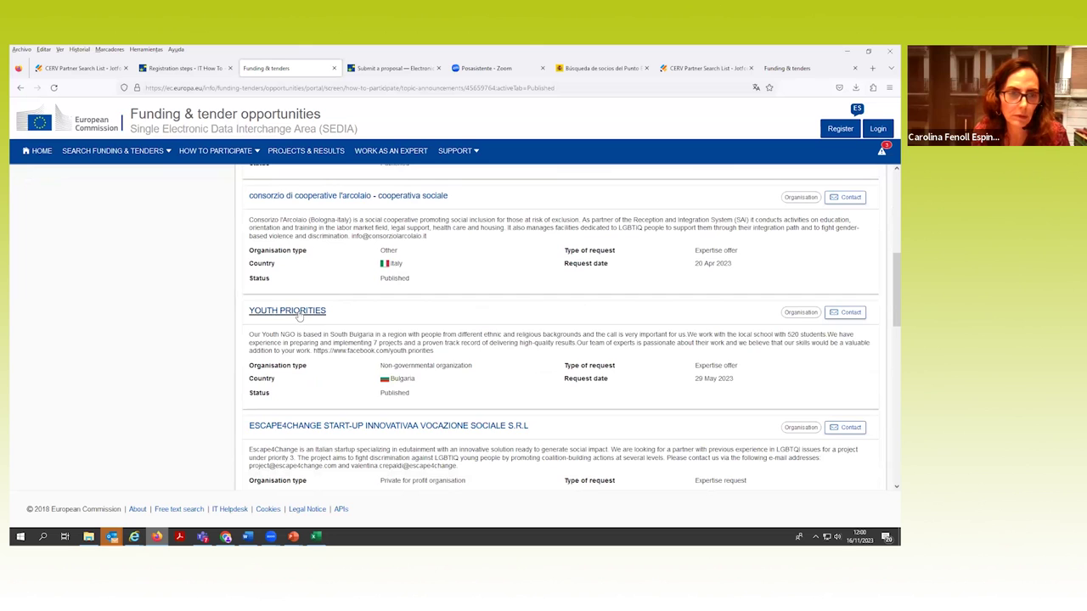
{"action": "scroll", "coordinate": [300, 323], "scroll_direction": "up", "scroll_amount": 1}
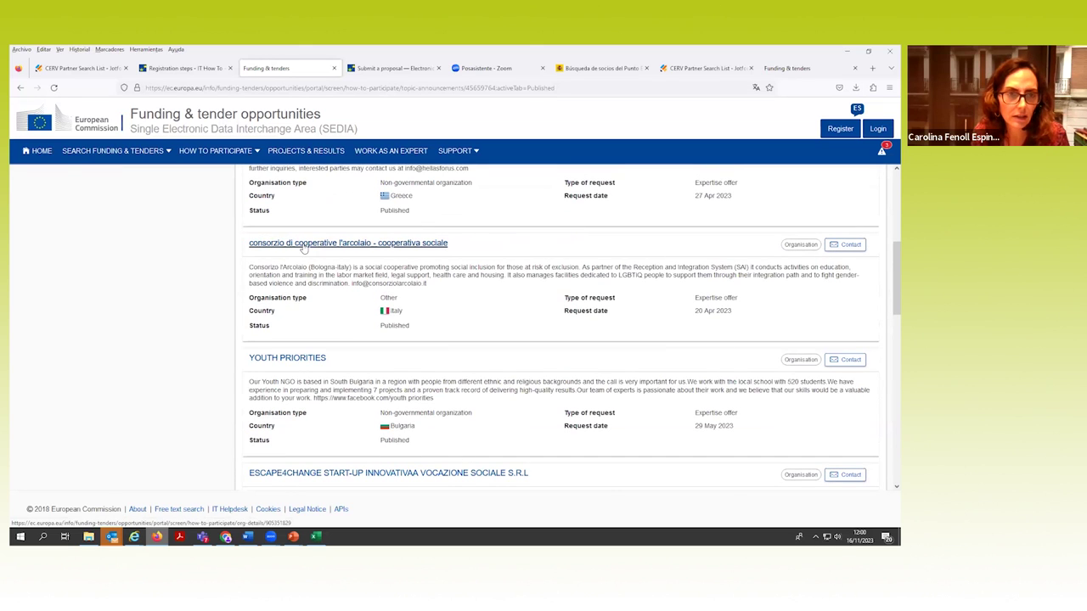
{"action": "scroll", "coordinate": [301, 242], "scroll_direction": "up", "scroll_amount": 4}
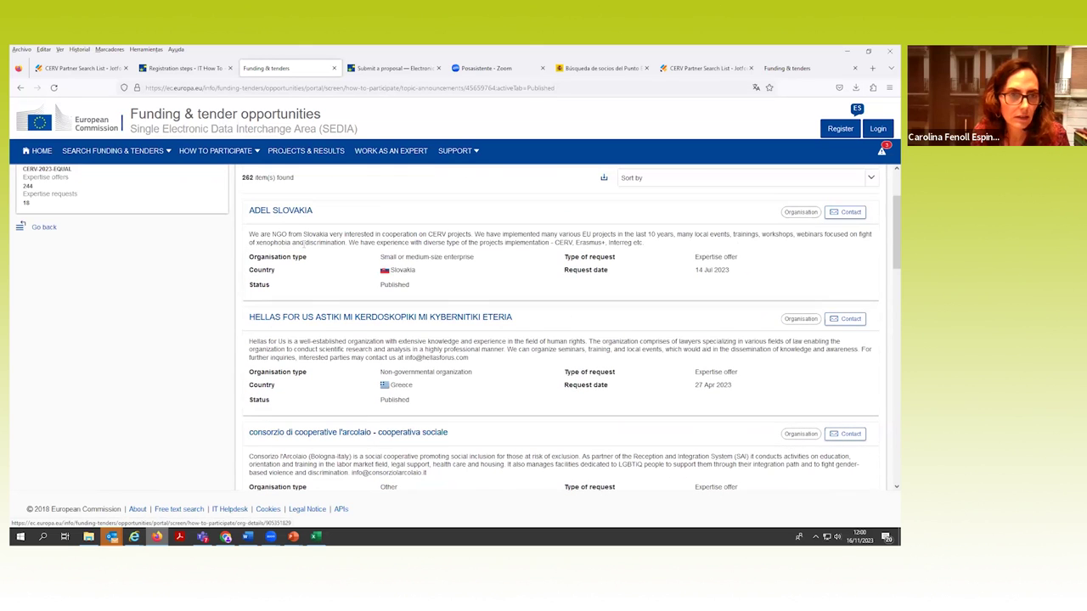
{"action": "left_click", "coordinate": [294, 214]}
{"action": "scroll", "coordinate": [323, 330], "scroll_direction": "down", "scroll_amount": 3}
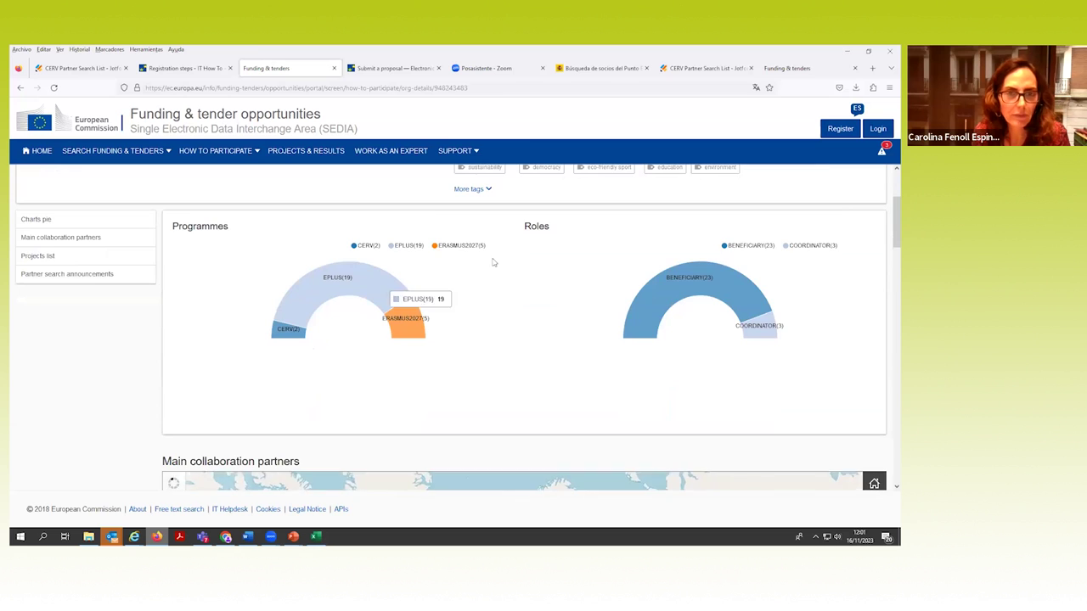
{"action": "scroll", "coordinate": [504, 259], "scroll_direction": "up", "scroll_amount": 3}
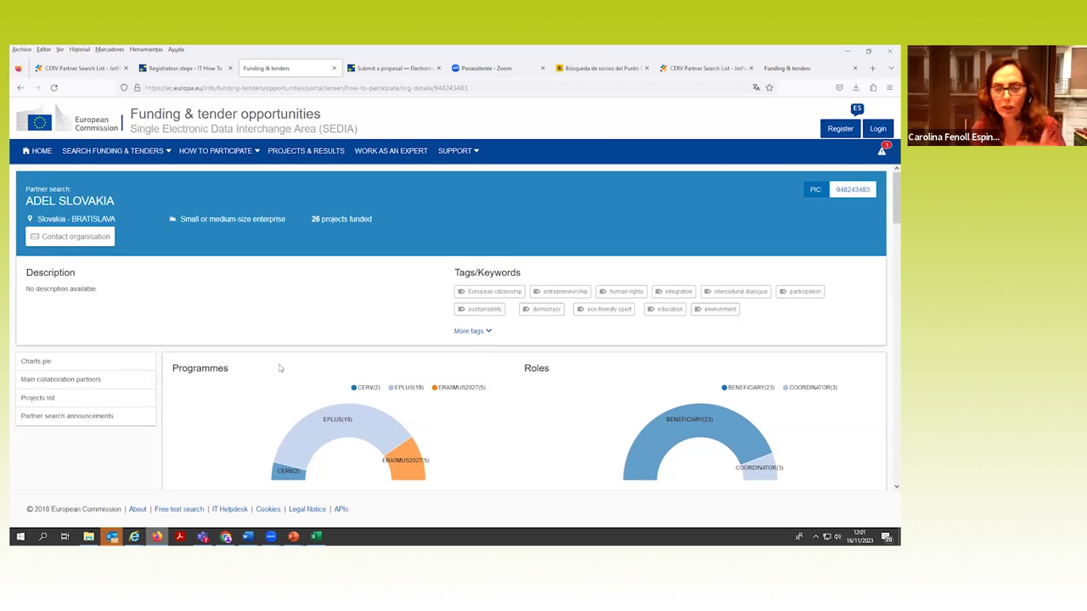
{"action": "scroll", "coordinate": [280, 368], "scroll_direction": "down", "scroll_amount": 3}
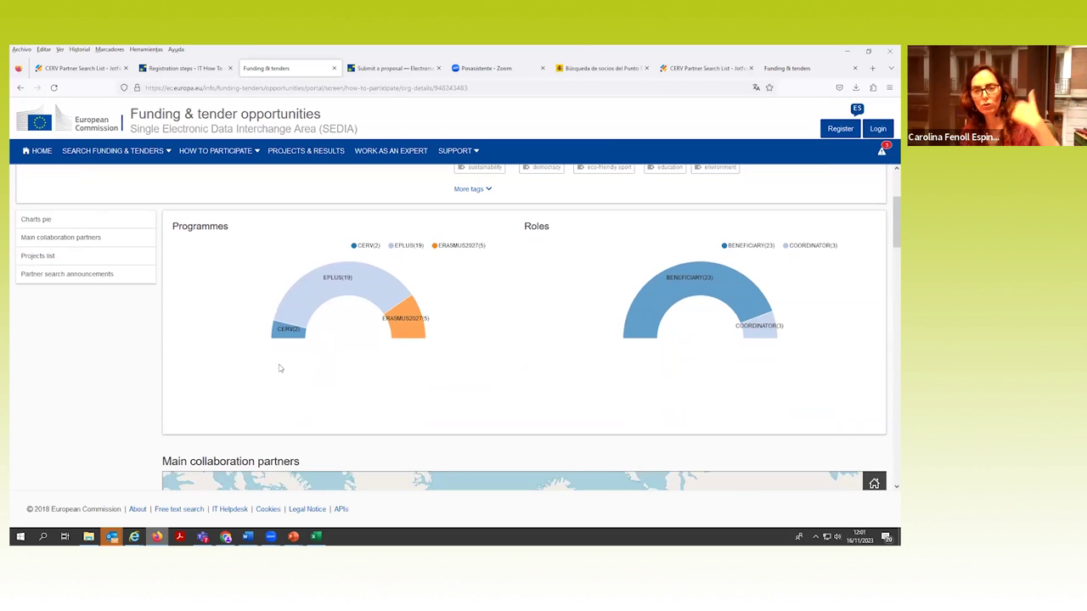
Review ADEL SLOVAKIA's main collaboration partners map, projects list and partner search announcements
{"action": "scroll", "coordinate": [293, 362], "scroll_direction": "down", "scroll_amount": 4}
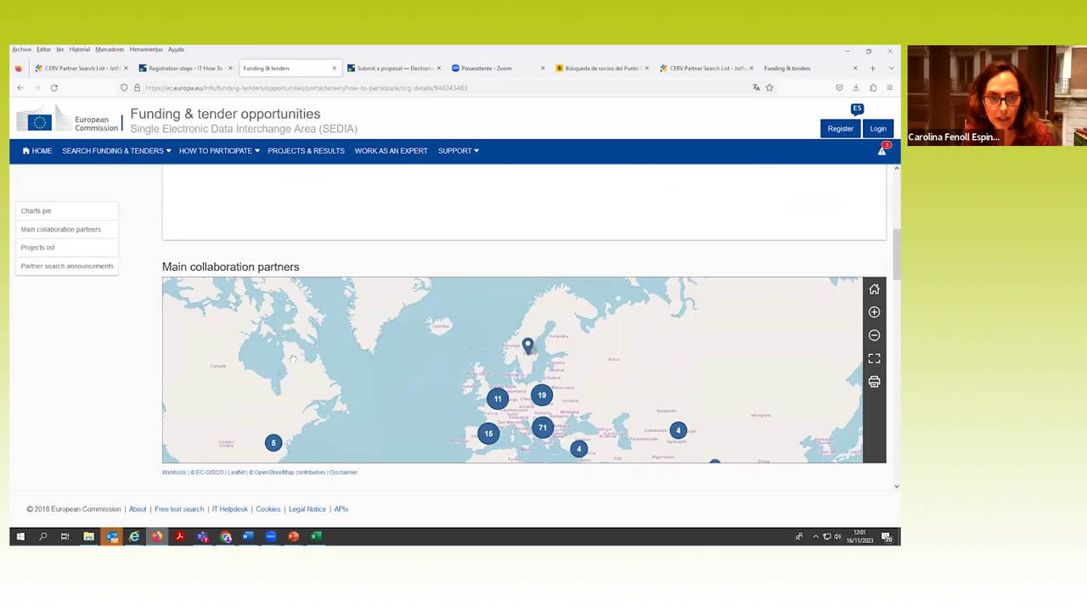
{"action": "scroll", "coordinate": [213, 365], "scroll_direction": "down", "scroll_amount": 6}
{"action": "scroll", "coordinate": [65, 400], "scroll_direction": "down", "scroll_amount": 3}
{"action": "scroll", "coordinate": [64, 400], "scroll_direction": "down", "scroll_amount": 2}
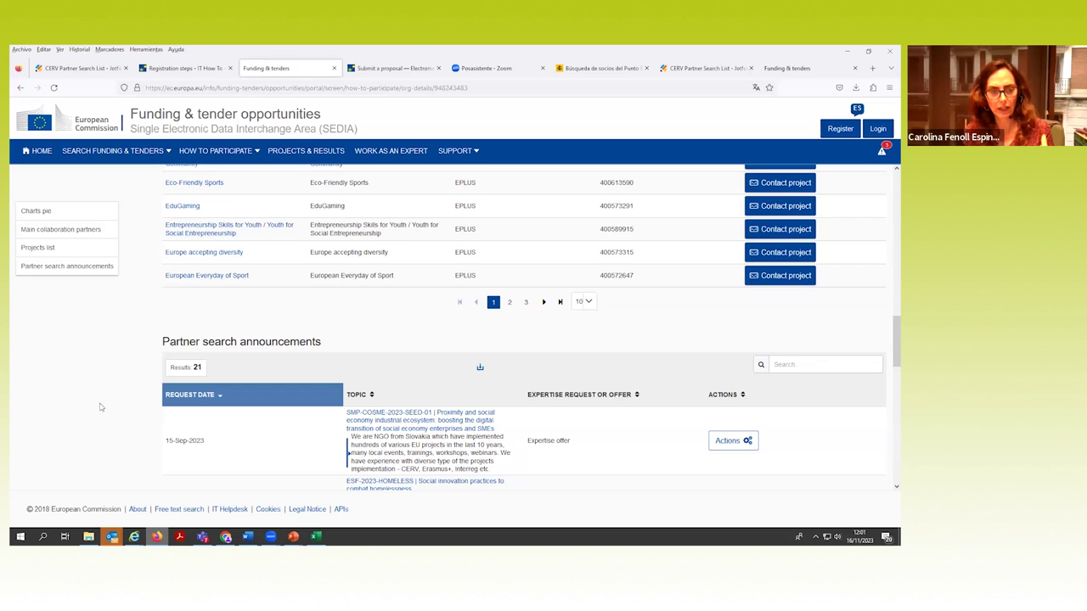
{"action": "scroll", "coordinate": [100, 407], "scroll_direction": "down", "scroll_amount": 1}
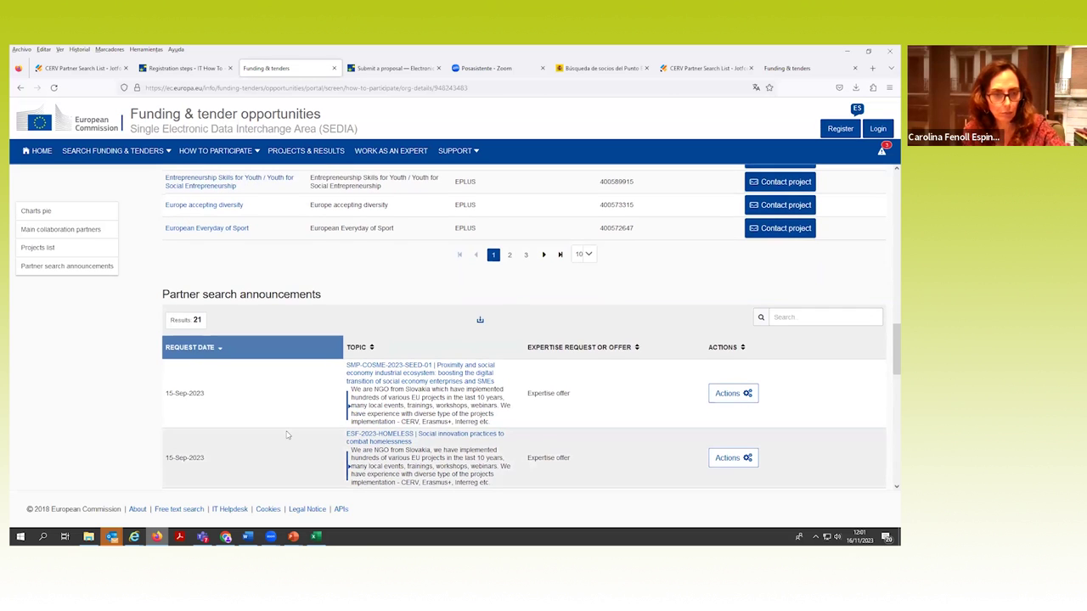
{"action": "scroll", "coordinate": [283, 433], "scroll_direction": "down", "scroll_amount": 3}
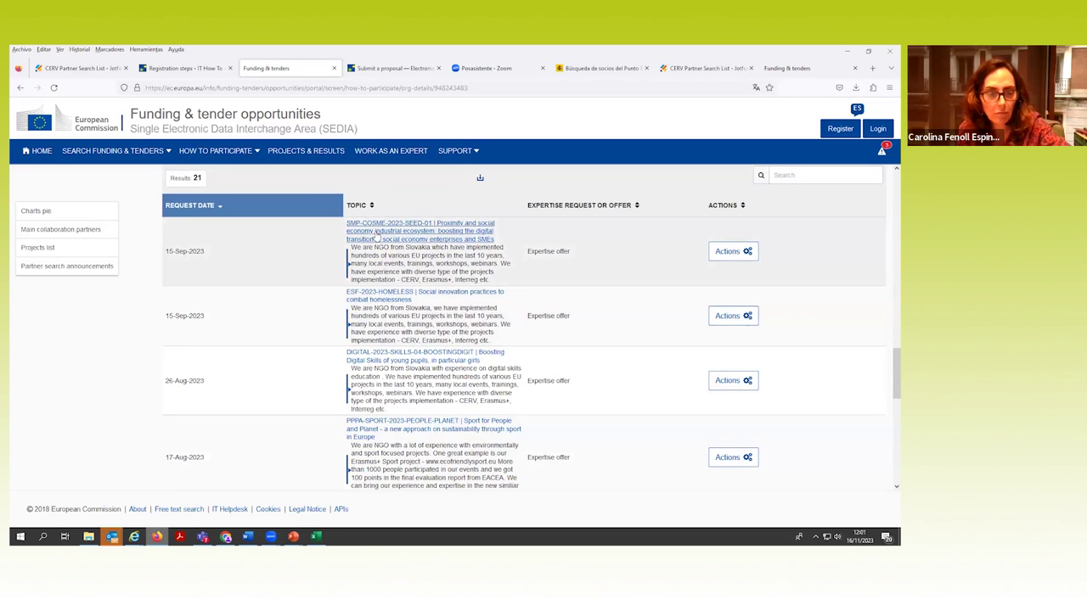
{"action": "scroll", "coordinate": [396, 351], "scroll_direction": "down", "scroll_amount": 8}
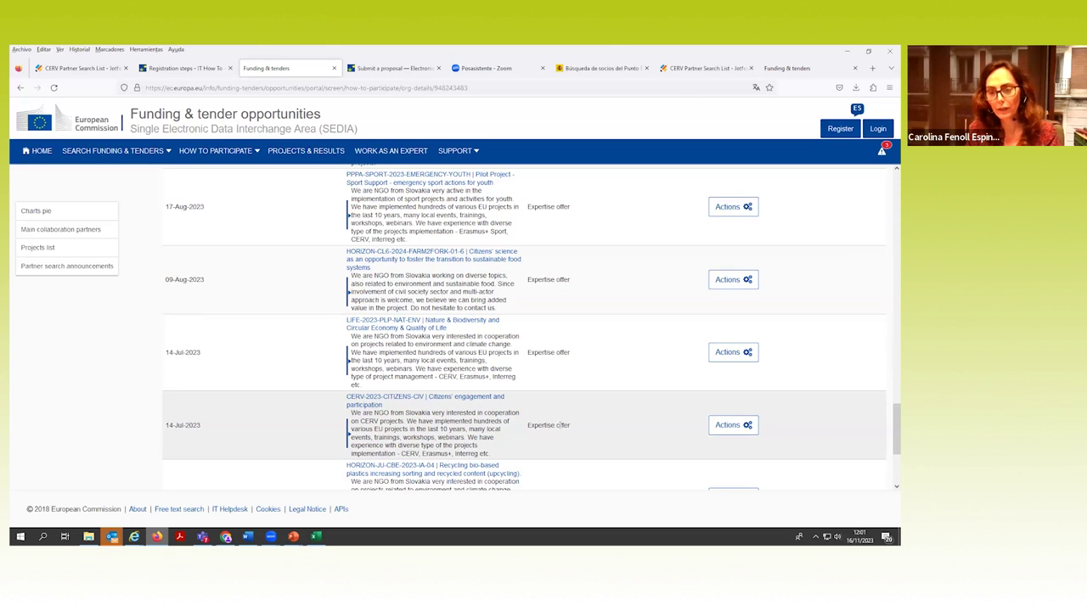
Open the CERV-2023-CITIZENS-CIV topic from ADEL SLOVAKIA's announcements, and return to the organisation's partner search announcements
{"action": "left_click", "coordinate": [468, 402]}
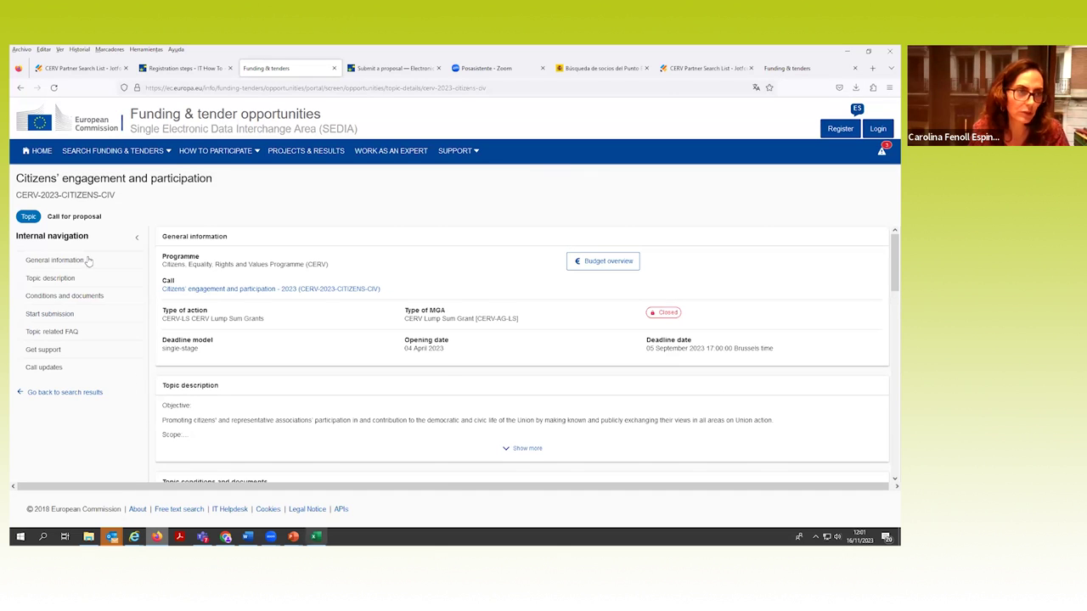
{"action": "left_click", "coordinate": [21, 88]}
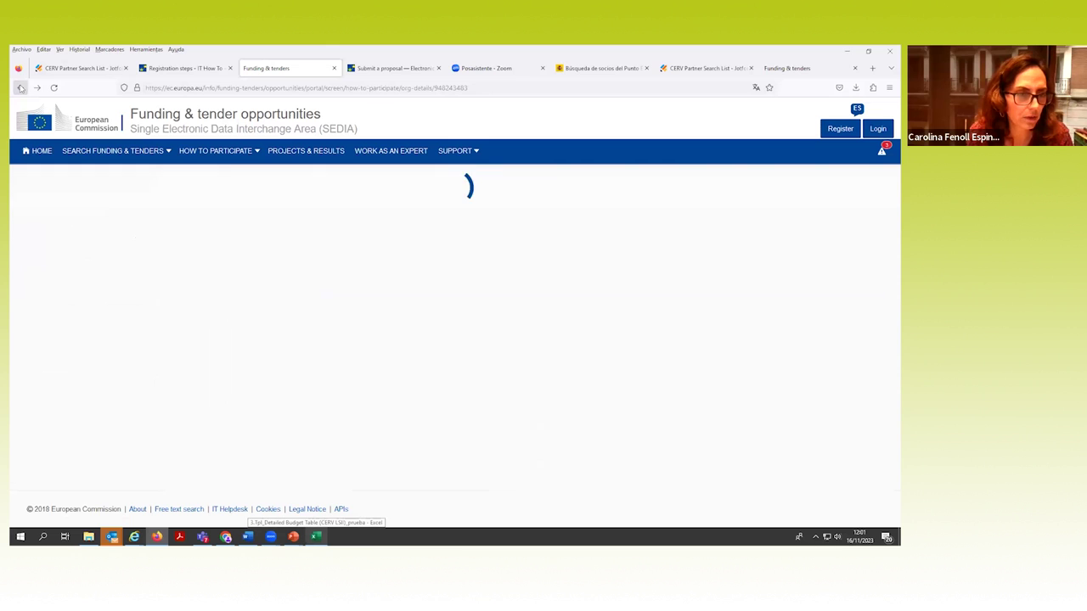
{"action": "scroll", "coordinate": [451, 433], "scroll_direction": "down", "scroll_amount": 15}
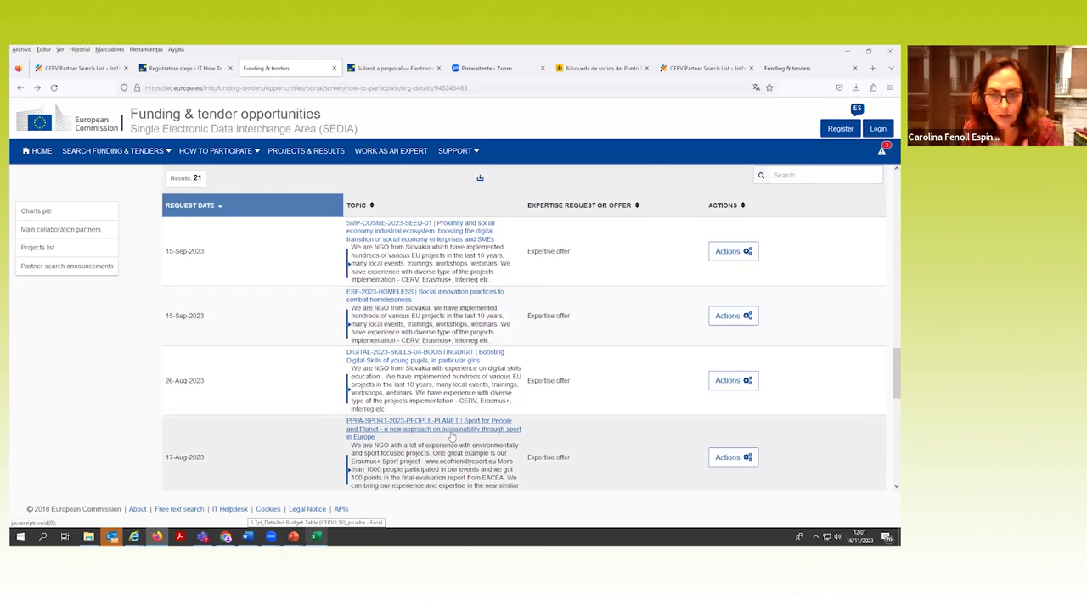
Choose to contact the organisation behind the CERV-2023-CITIZENS-CIV announcement, and try to go back from the EU Login page
{"action": "scroll", "coordinate": [371, 459], "scroll_direction": "down", "scroll_amount": 3}
{"action": "scroll", "coordinate": [372, 458], "scroll_direction": "down", "scroll_amount": 4}
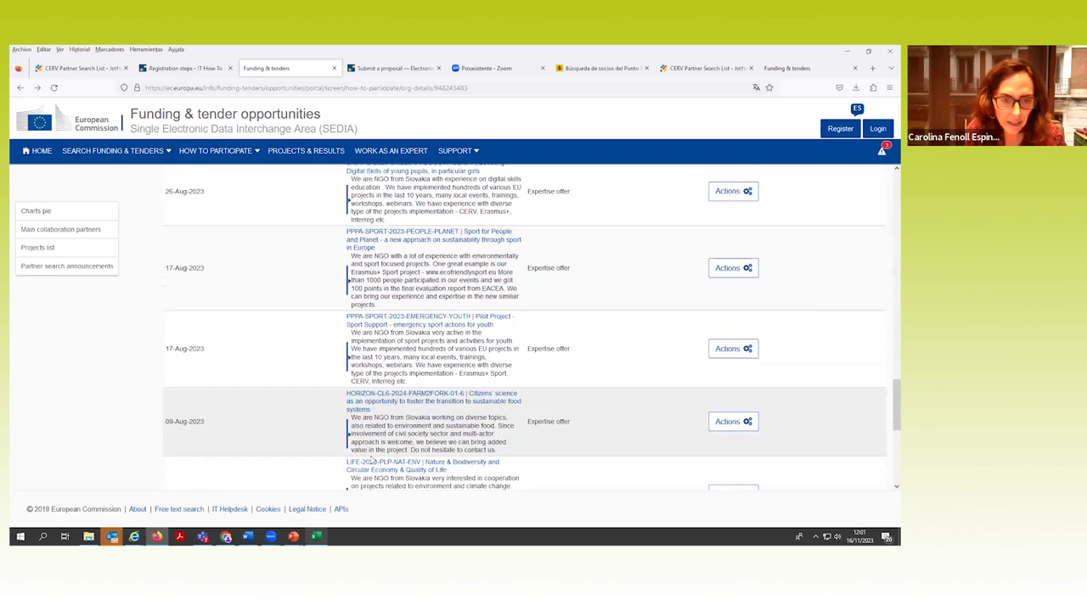
{"action": "scroll", "coordinate": [371, 455], "scroll_direction": "down", "scroll_amount": 2}
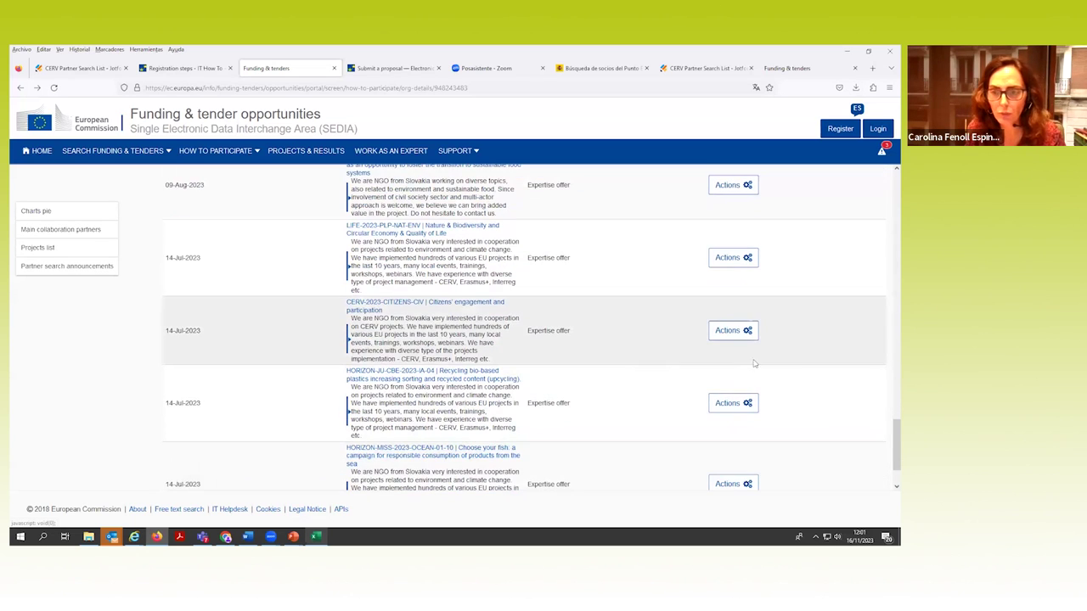
{"action": "left_click", "coordinate": [732, 332]}
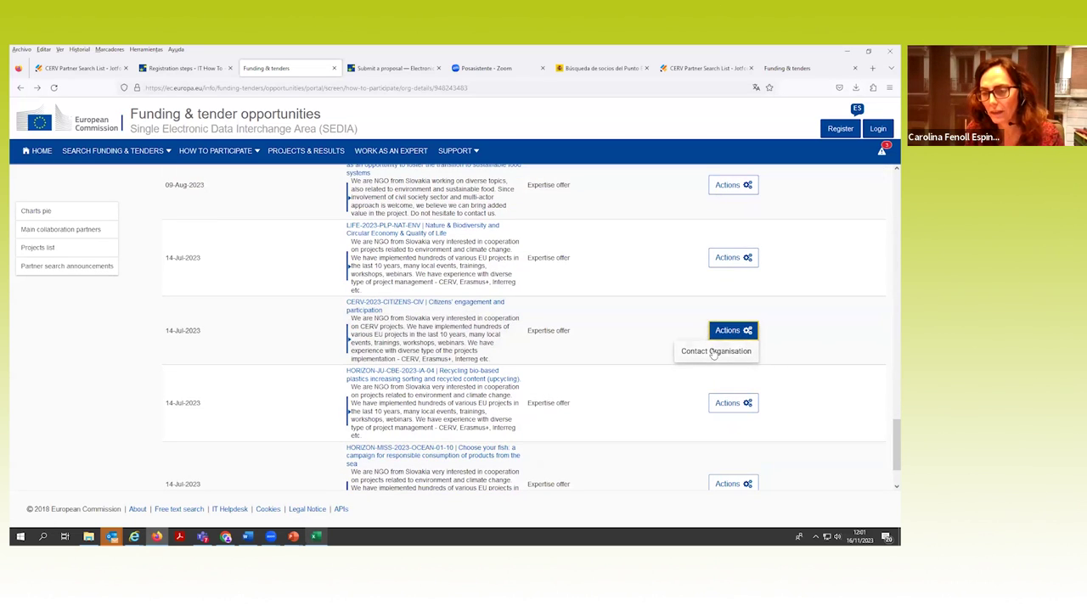
{"action": "left_click", "coordinate": [713, 353]}
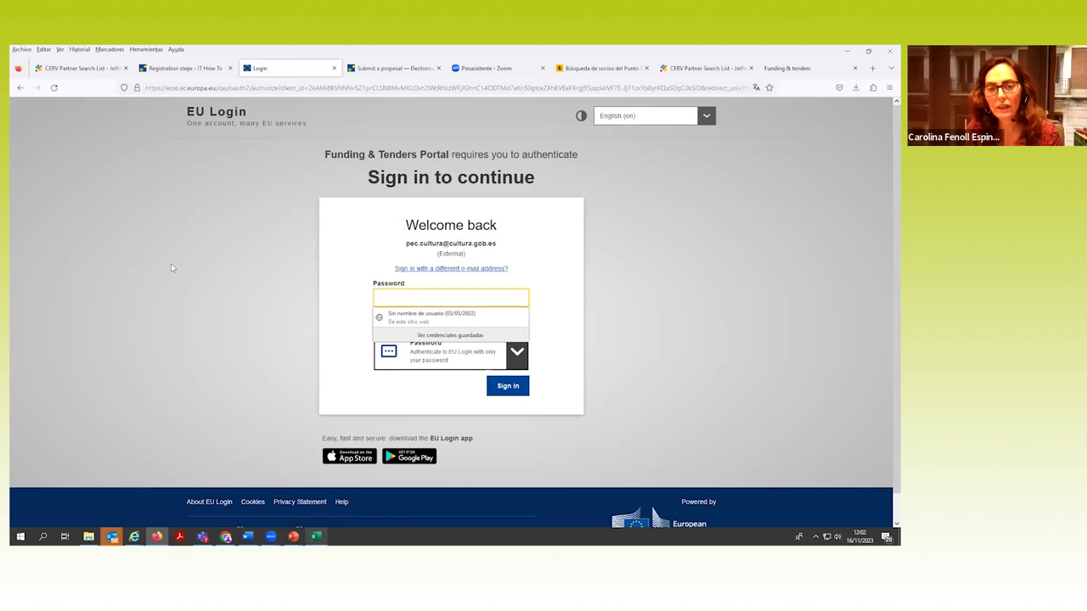
{"action": "left_click", "coordinate": [21, 88]}
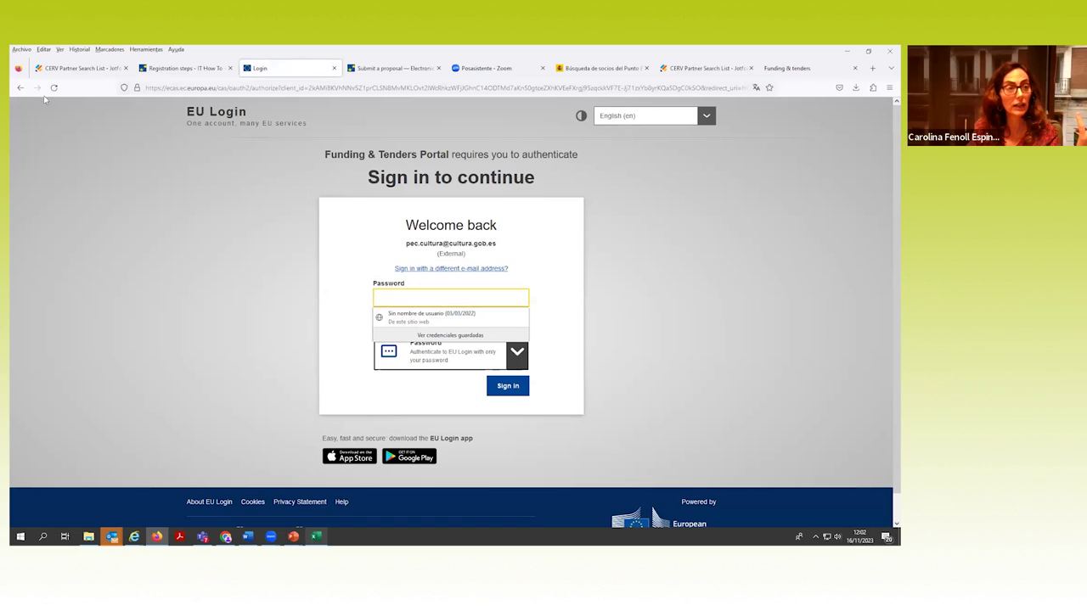
{"action": "left_click", "coordinate": [20, 88]}
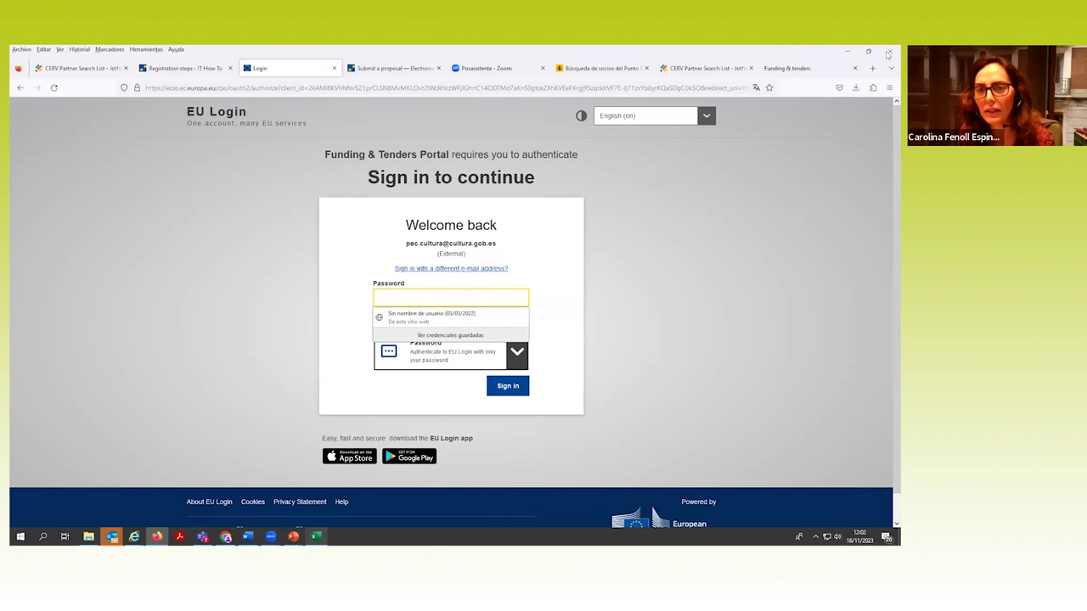
From the Búsqueda de socios page, open the form for registering and publishing a partner profile and review its fields, funding calls and GDPR notice
{"action": "left_click", "coordinate": [603, 68]}
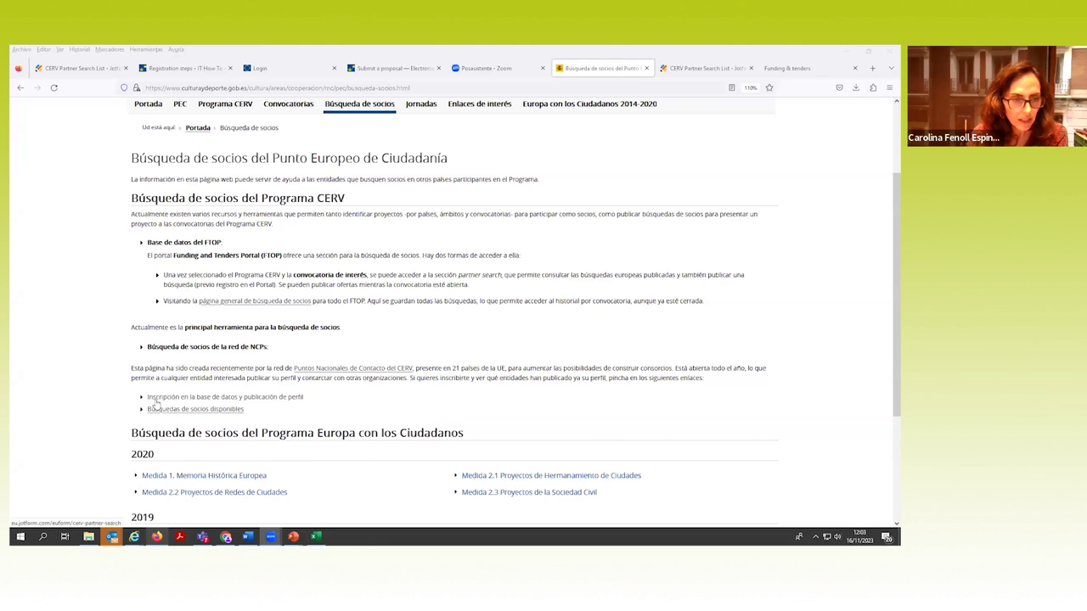
{"action": "left_click", "coordinate": [155, 406]}
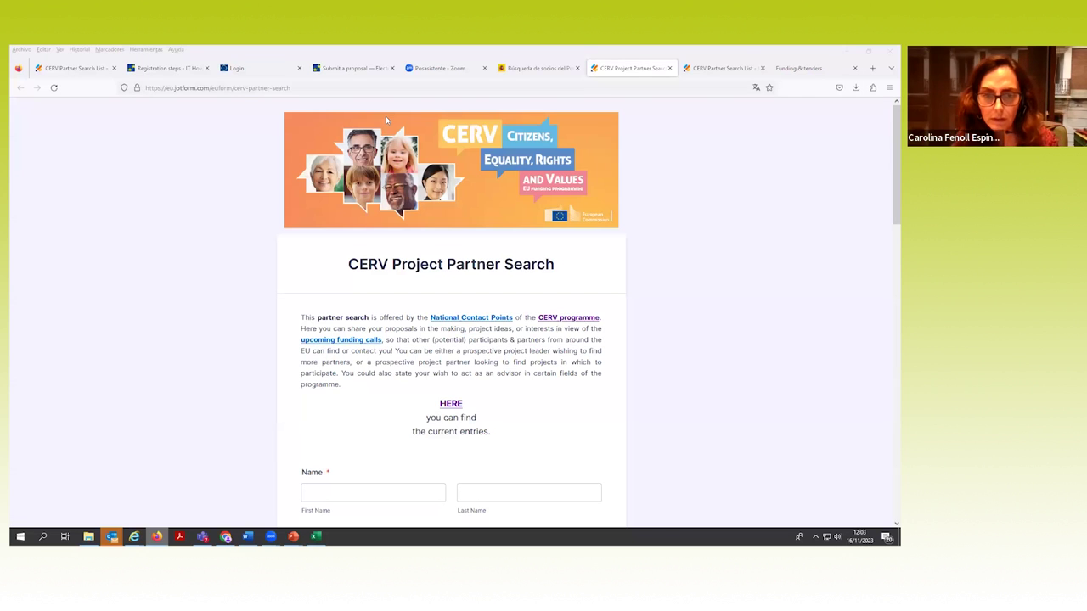
{"action": "scroll", "coordinate": [510, 400], "scroll_direction": "down", "scroll_amount": 3}
{"action": "left_click", "coordinate": [433, 370]}
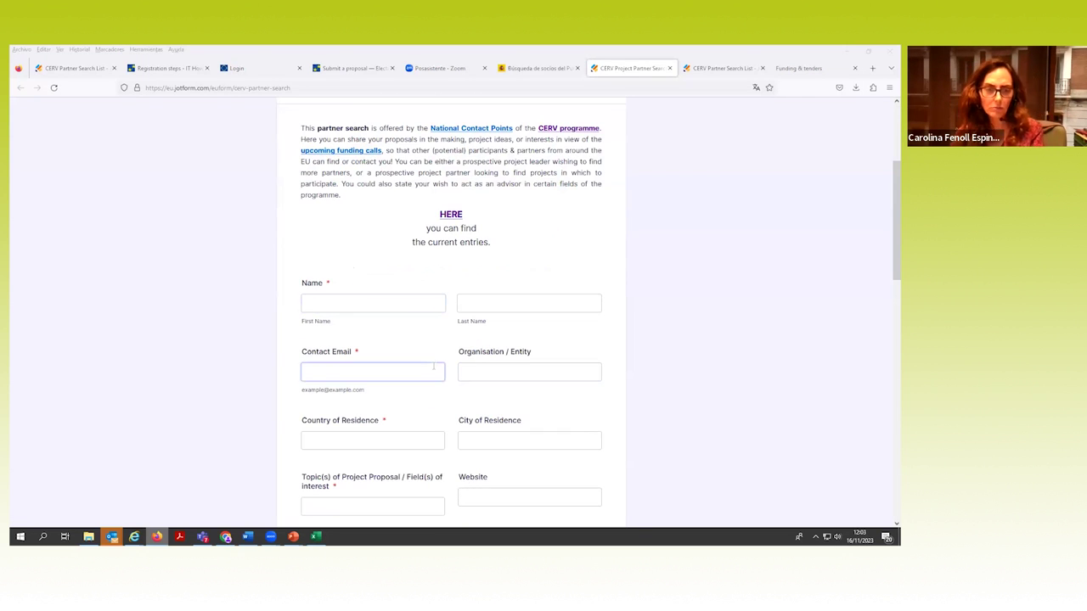
{"action": "scroll", "coordinate": [434, 366], "scroll_direction": "down", "scroll_amount": 2}
{"action": "left_click", "coordinate": [419, 419]}
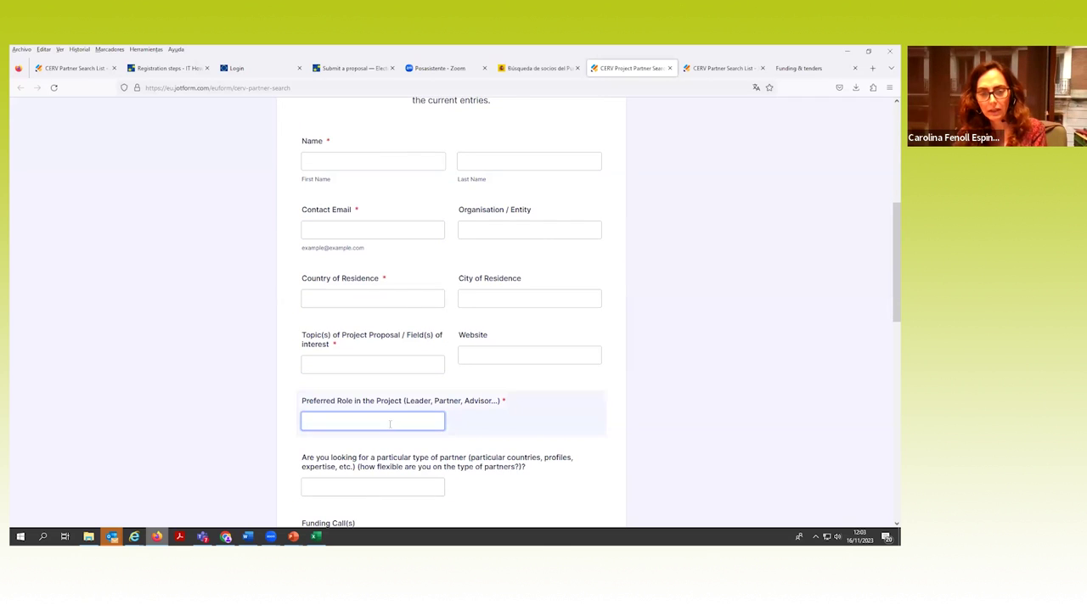
{"action": "scroll", "coordinate": [390, 424], "scroll_direction": "down", "scroll_amount": 3}
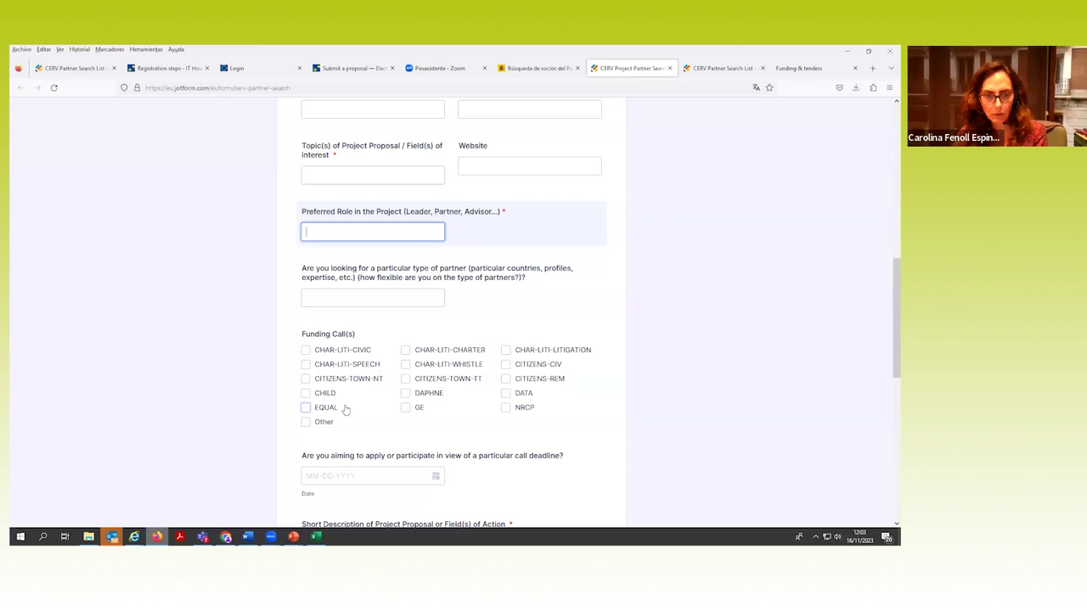
{"action": "scroll", "coordinate": [345, 410], "scroll_direction": "down", "scroll_amount": 1}
{"action": "scroll", "coordinate": [346, 409], "scroll_direction": "down", "scroll_amount": 1}
{"action": "scroll", "coordinate": [346, 405], "scroll_direction": "down", "scroll_amount": 2}
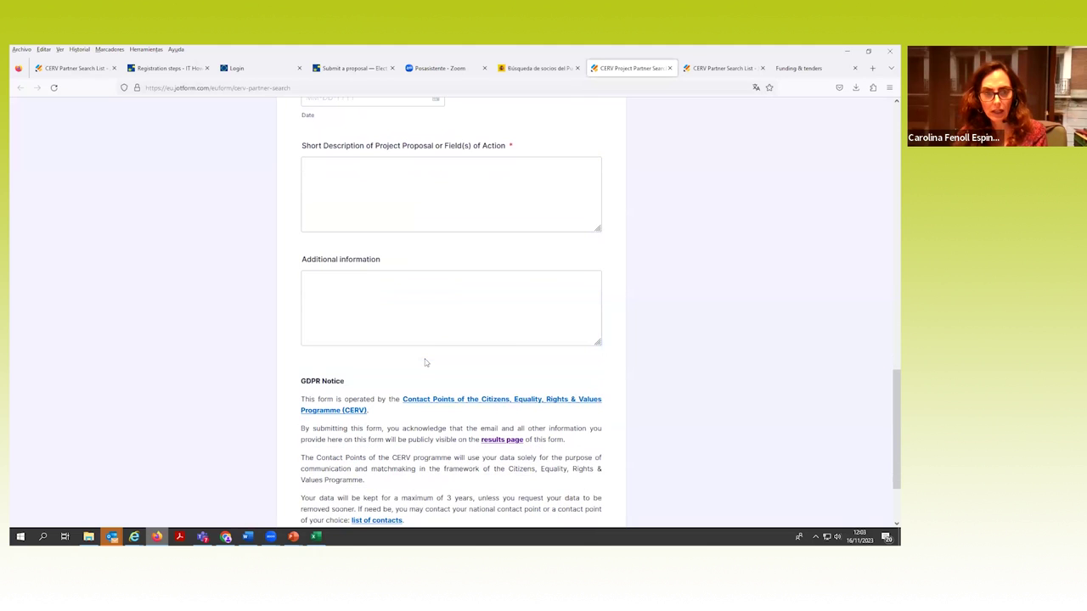
{"action": "scroll", "coordinate": [426, 358], "scroll_direction": "up", "scroll_amount": 2}
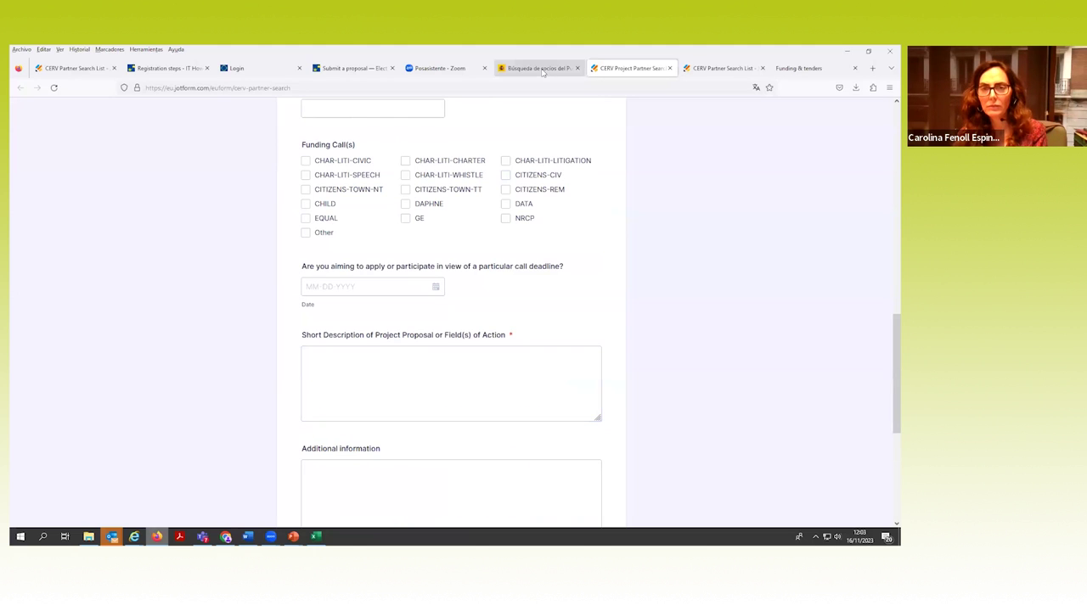